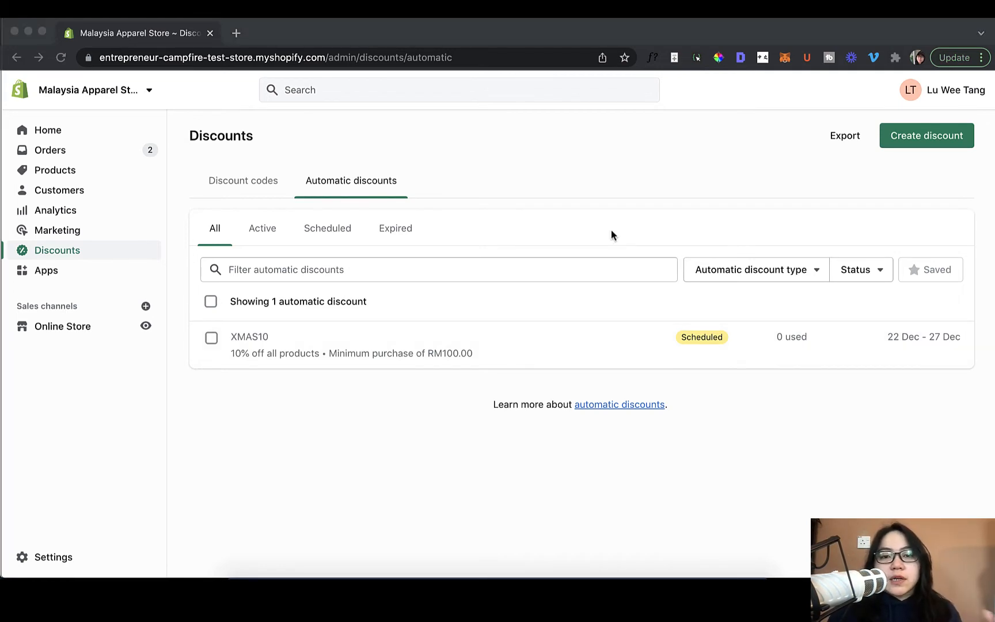
Step: Start a new automatic discount and look through its whole creation form
click(955, 138)
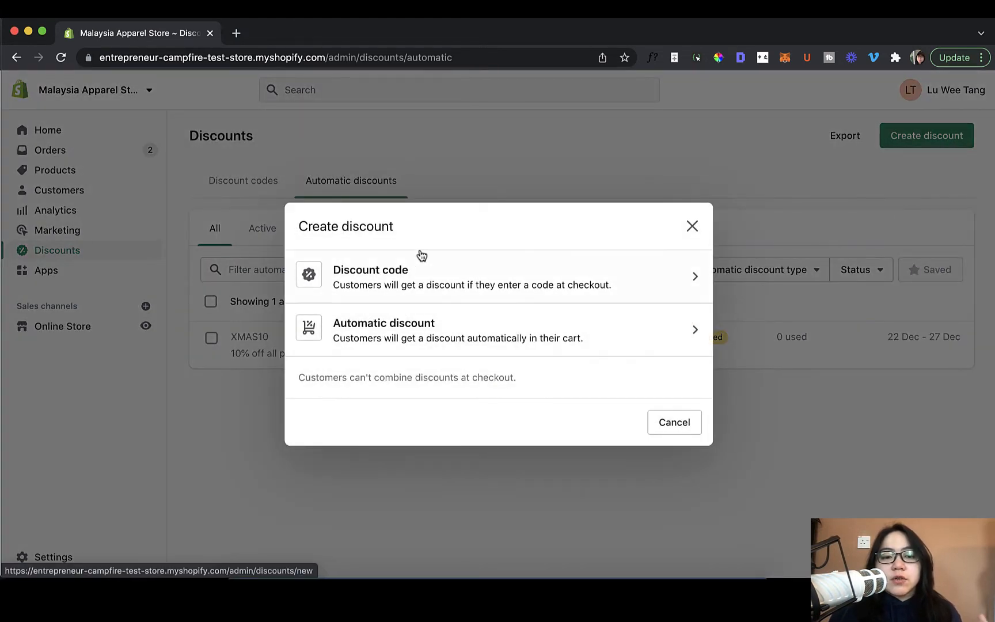
click(429, 349)
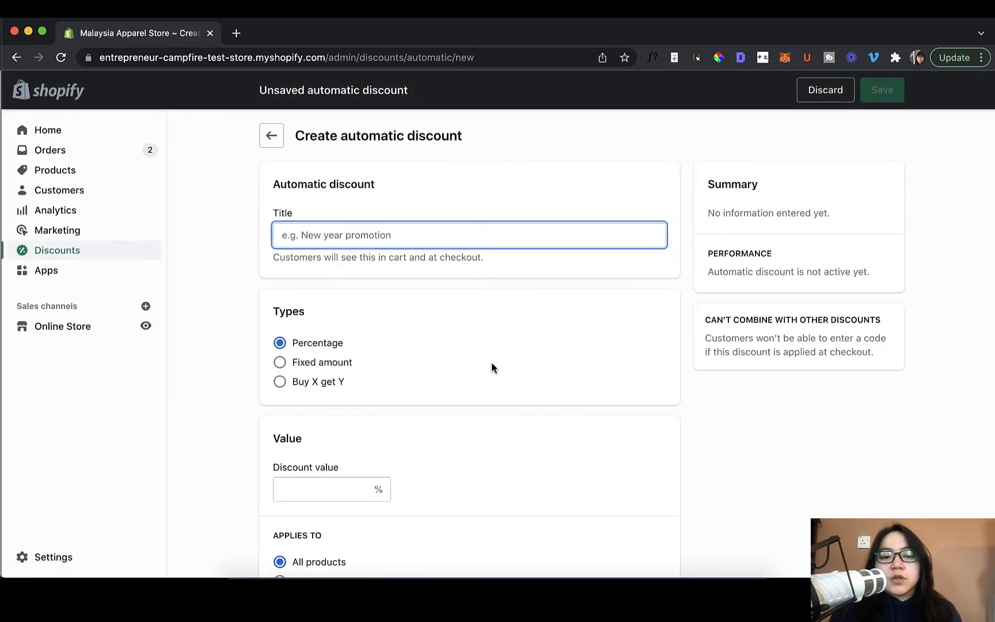
scroll(492, 364, down, 10)
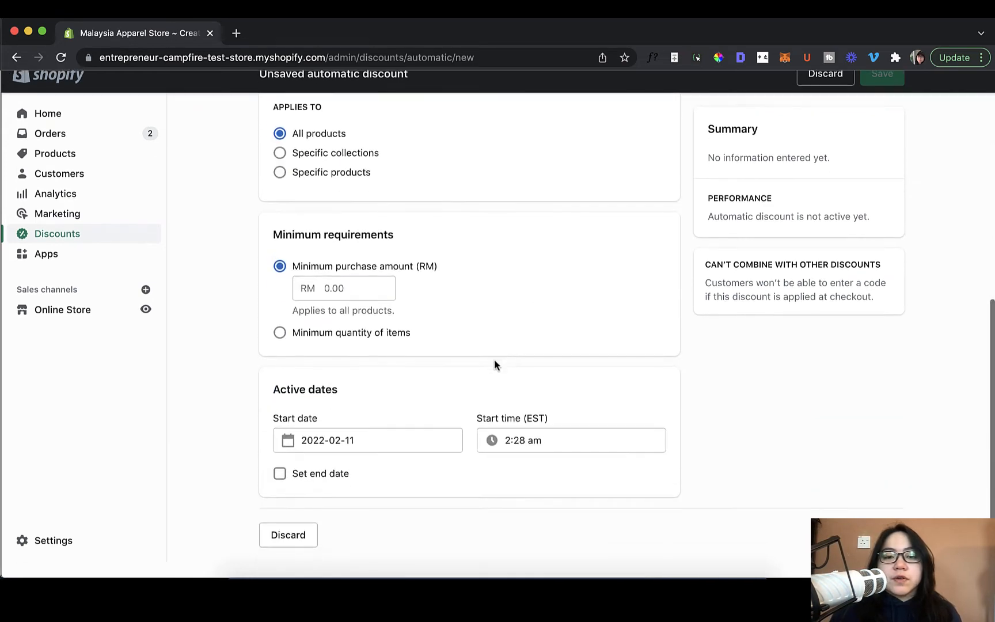
scroll(495, 364, up, 10)
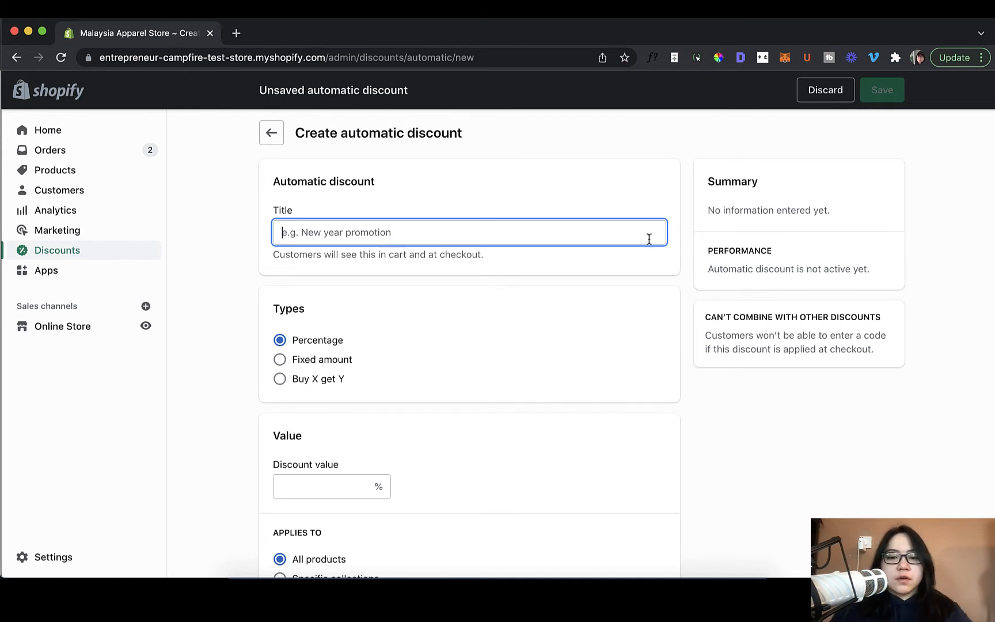
Step: Title the automatic discount BLACK FRIDAY 10
text(Bl)
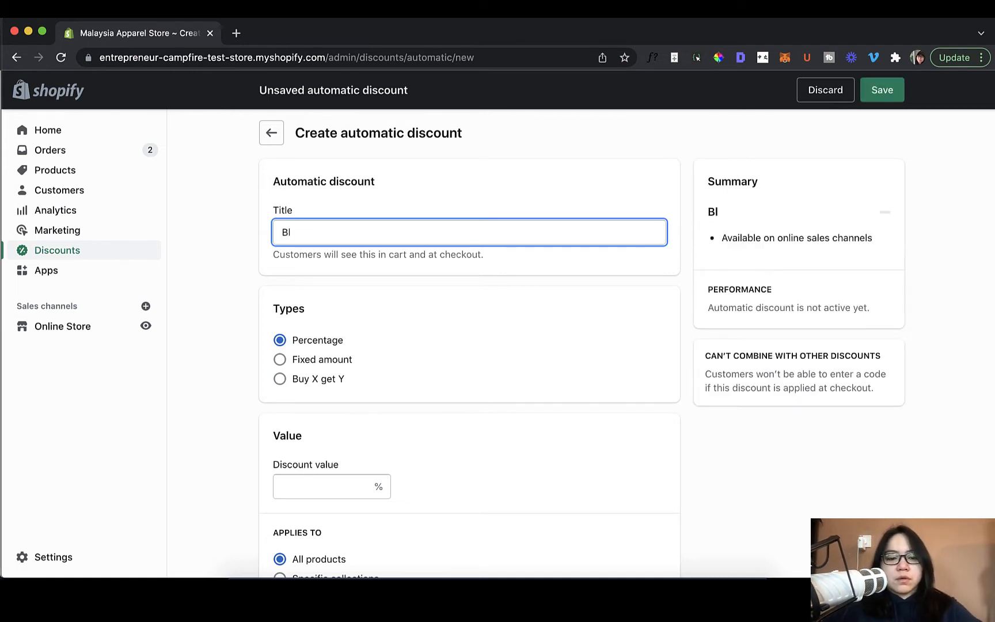
key(BackSpace)
text(LACK FRIDAY)
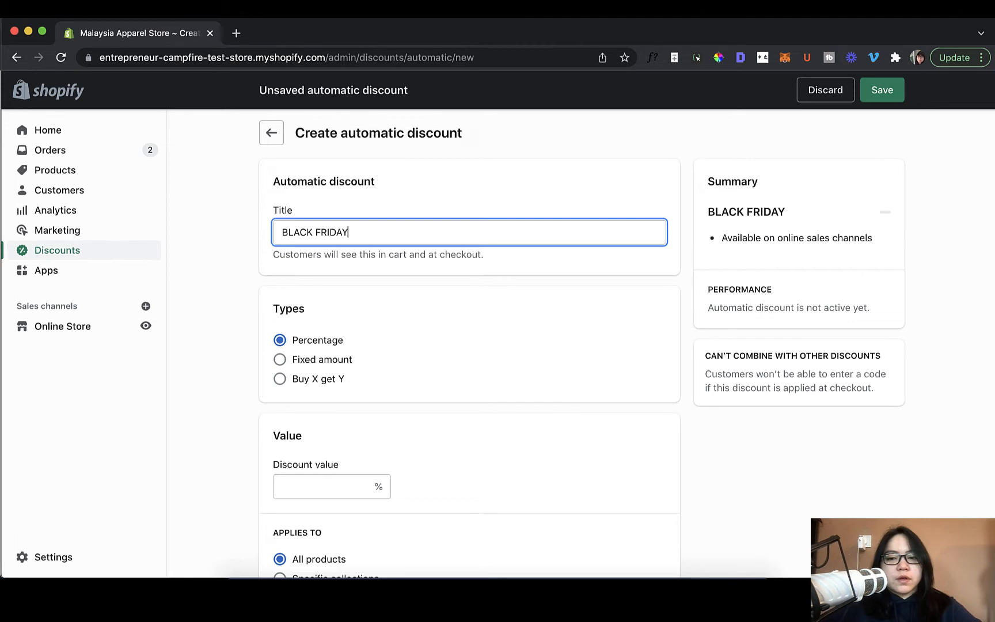
text( 10)
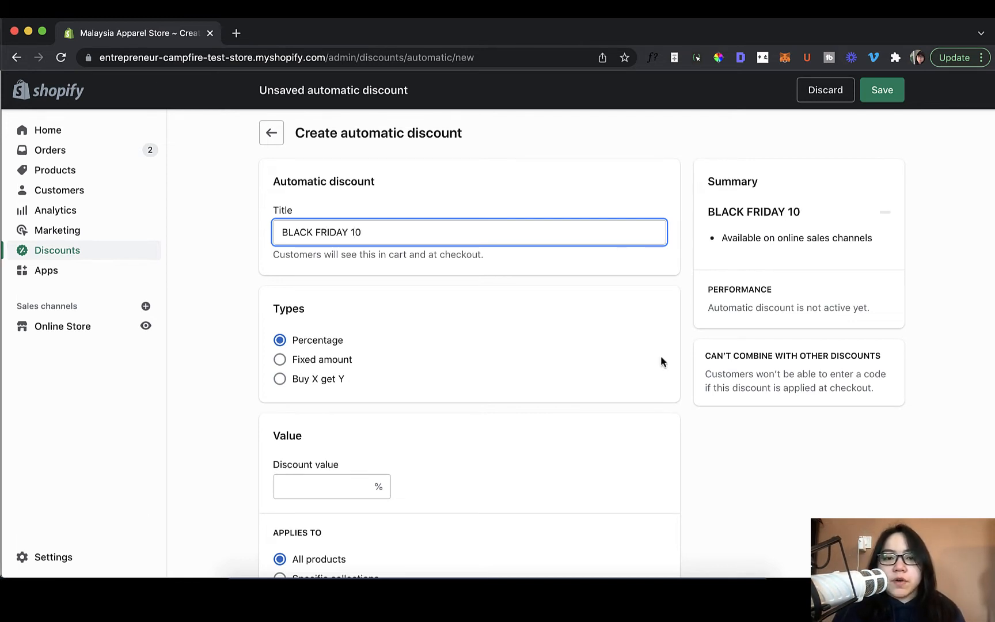
Step: Try the Fixed amount and Buy X get Y discount types to view their settings, and return to Percentage
scroll(651, 362, down, 3)
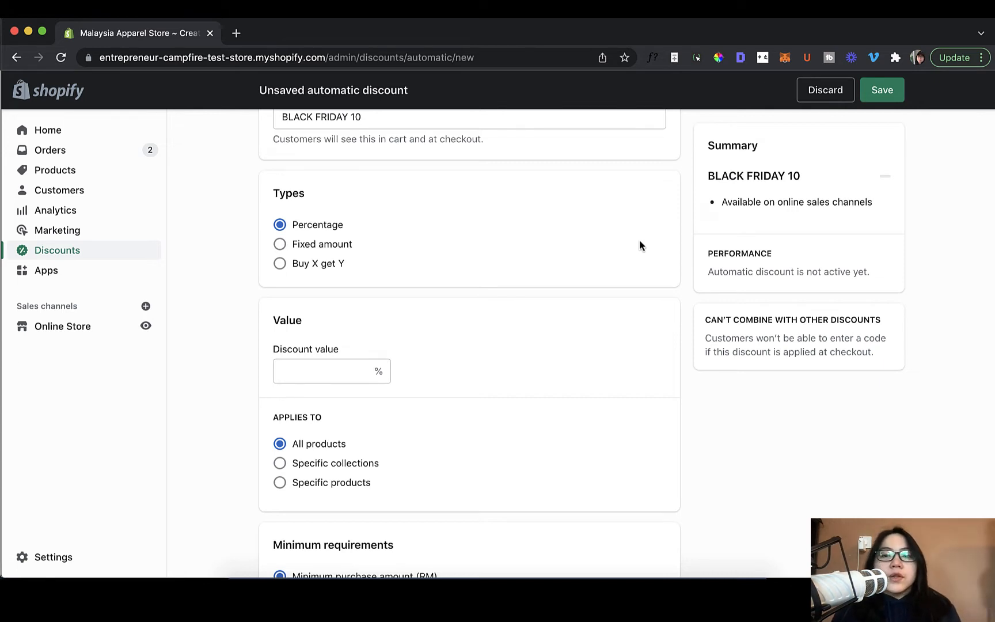
click(336, 248)
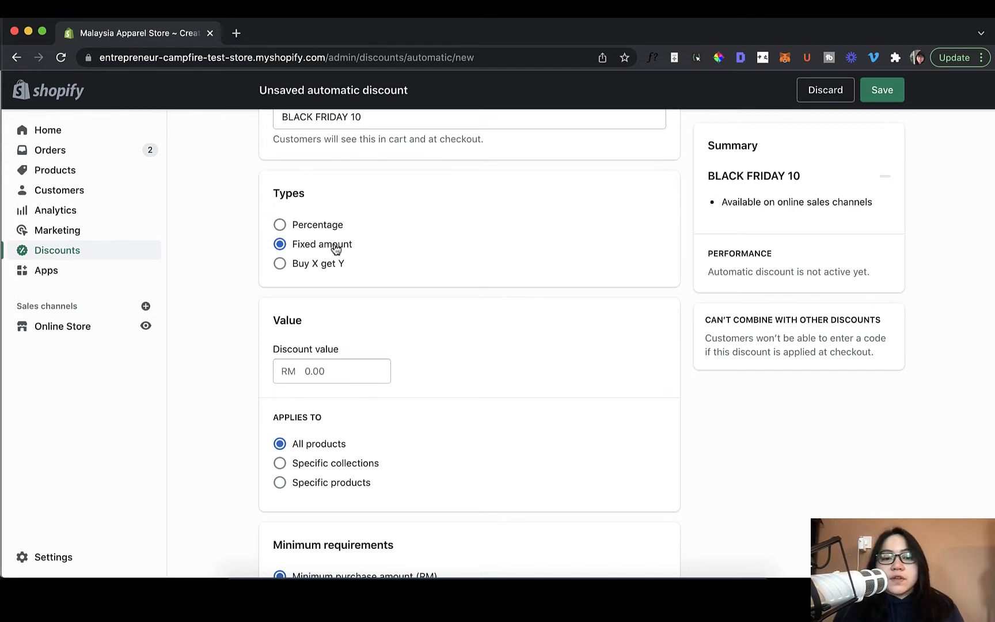
scroll(385, 250, down, 1)
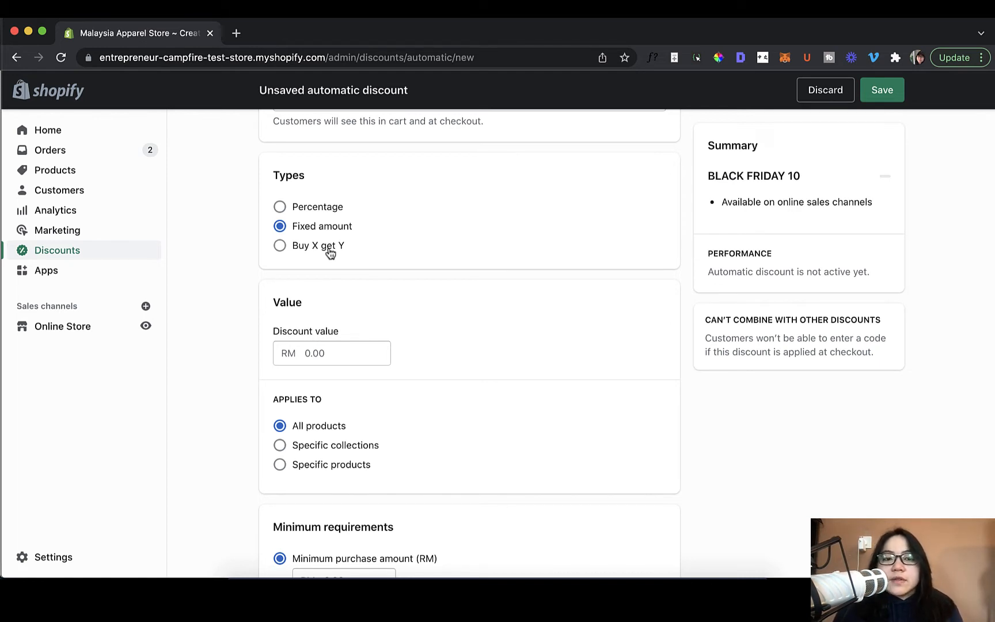
click(329, 249)
scroll(403, 264, down, 2)
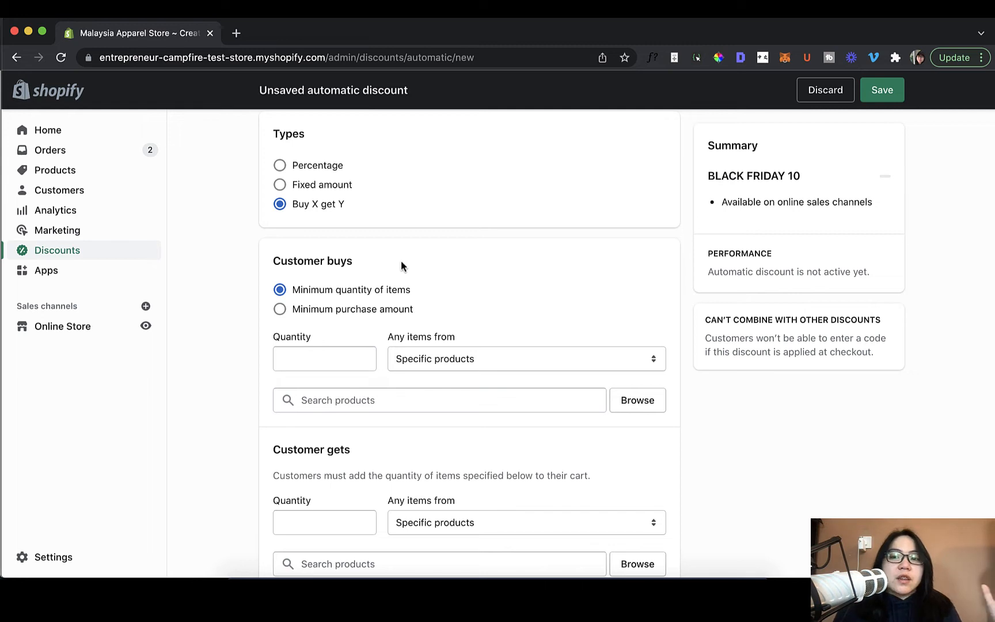
scroll(402, 260, down, 1)
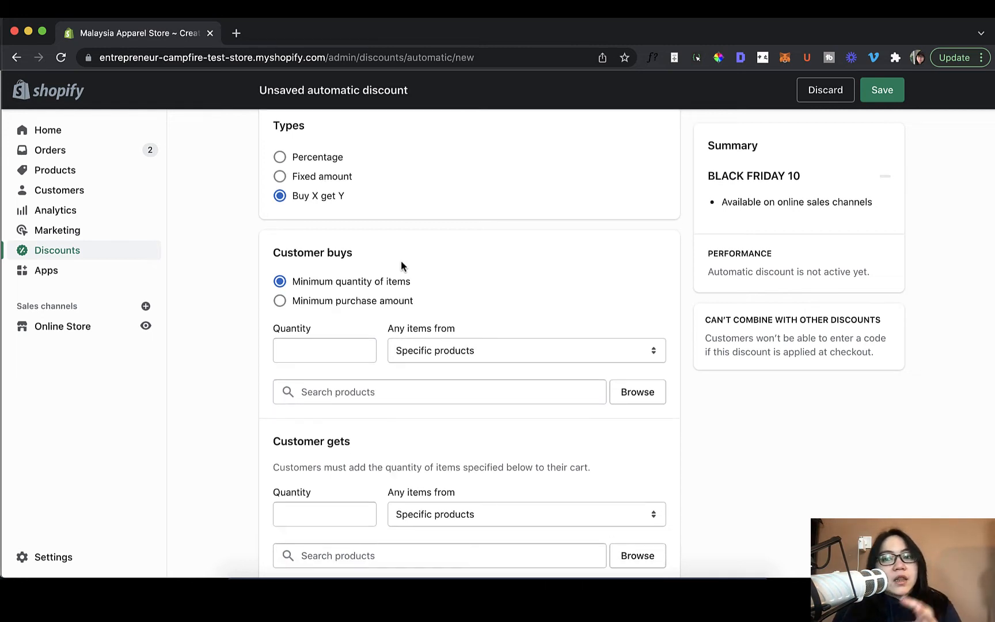
scroll(401, 266, down, 2)
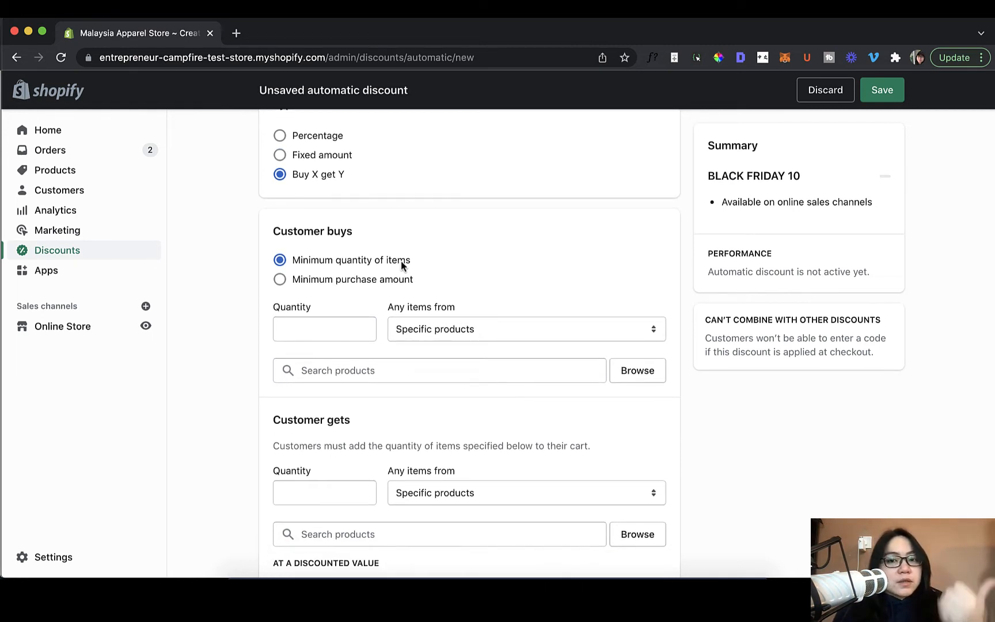
scroll(402, 261, down, 3)
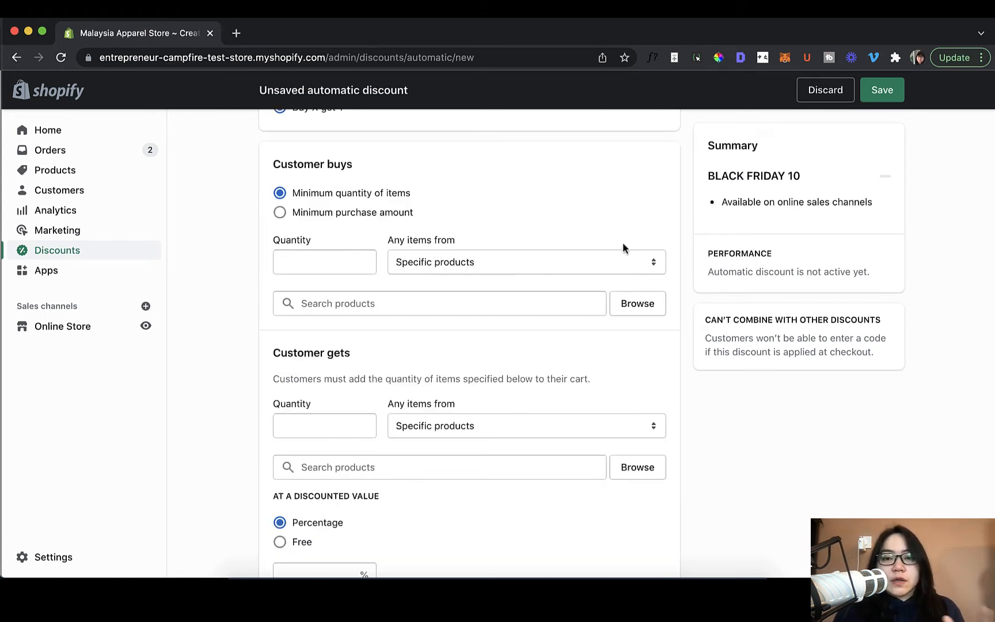
scroll(623, 244, up, 5)
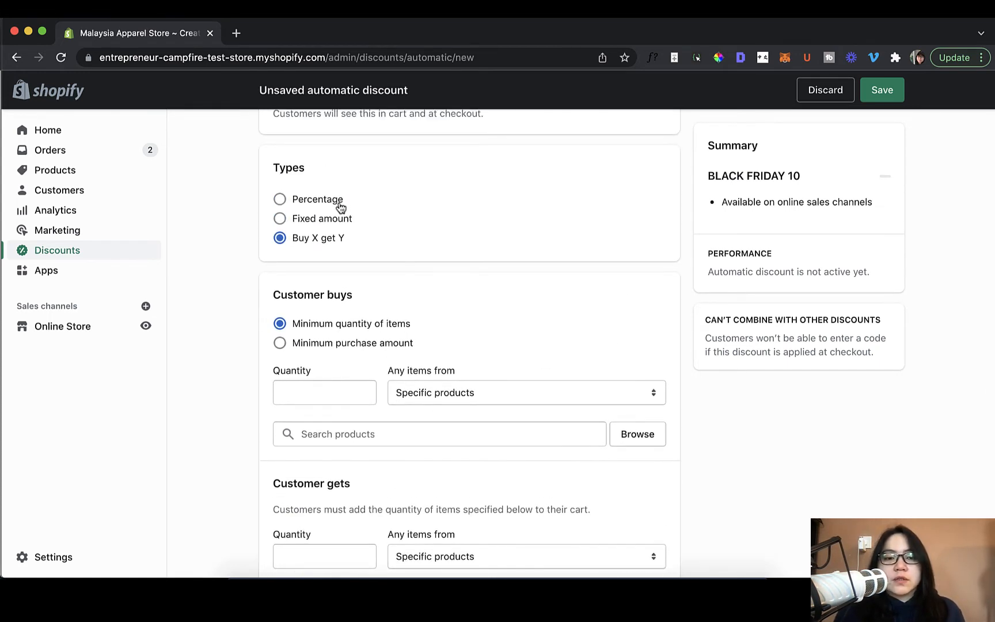
click(339, 201)
Step: Set the percentage discount value to 10%
scroll(419, 253, down, 3)
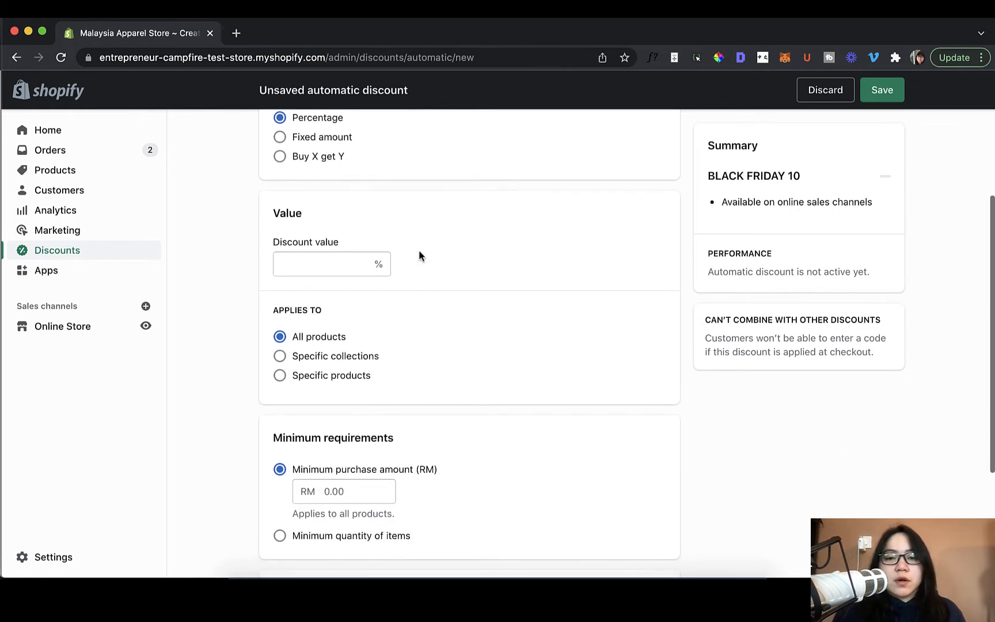
scroll(419, 256, up, 2)
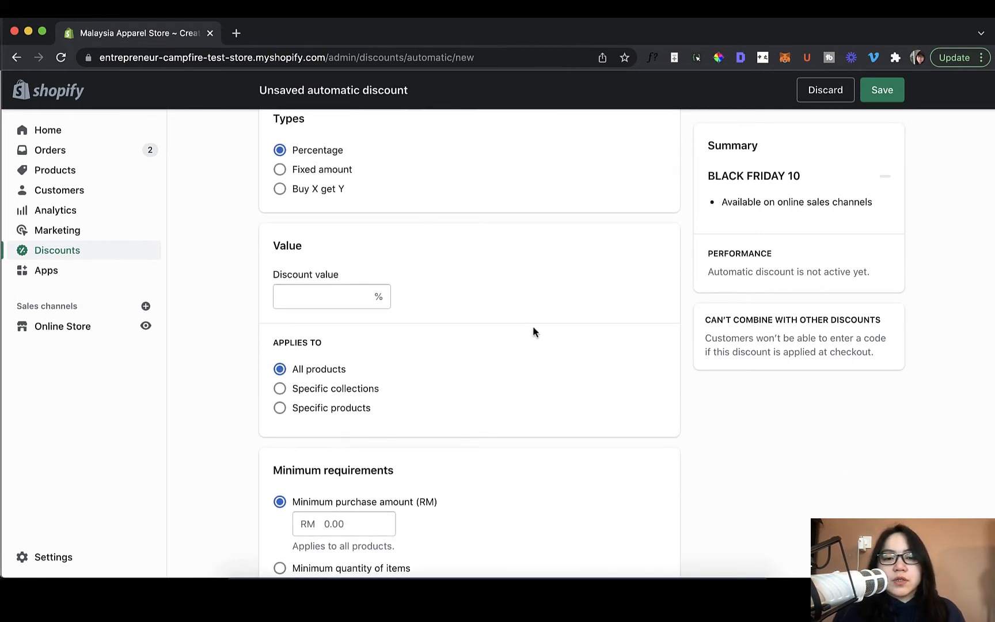
scroll(532, 331, down, 1)
scroll(533, 328, down, 2)
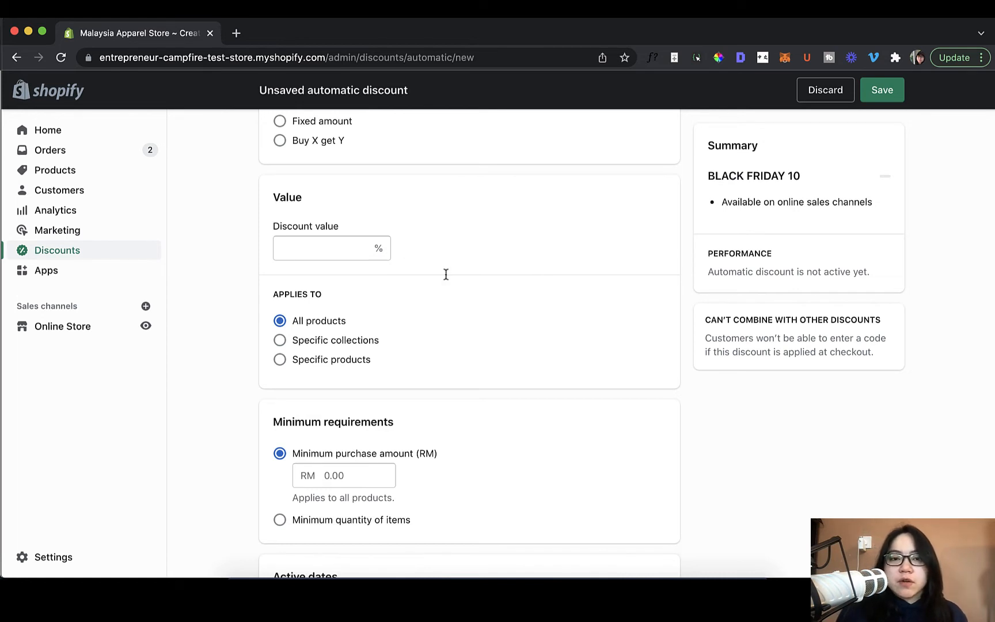
click(314, 245)
text(10)
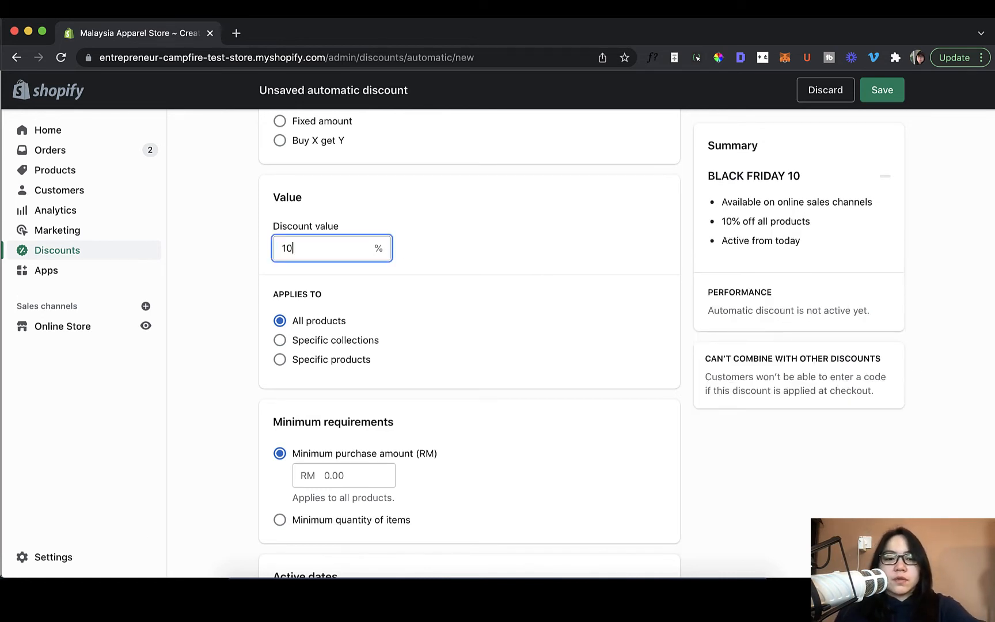
click(449, 290)
Step: Set the minimum requirement to a minimum purchase amount of RM 100.00
scroll(449, 290, down, 3)
scroll(404, 276, up, 1)
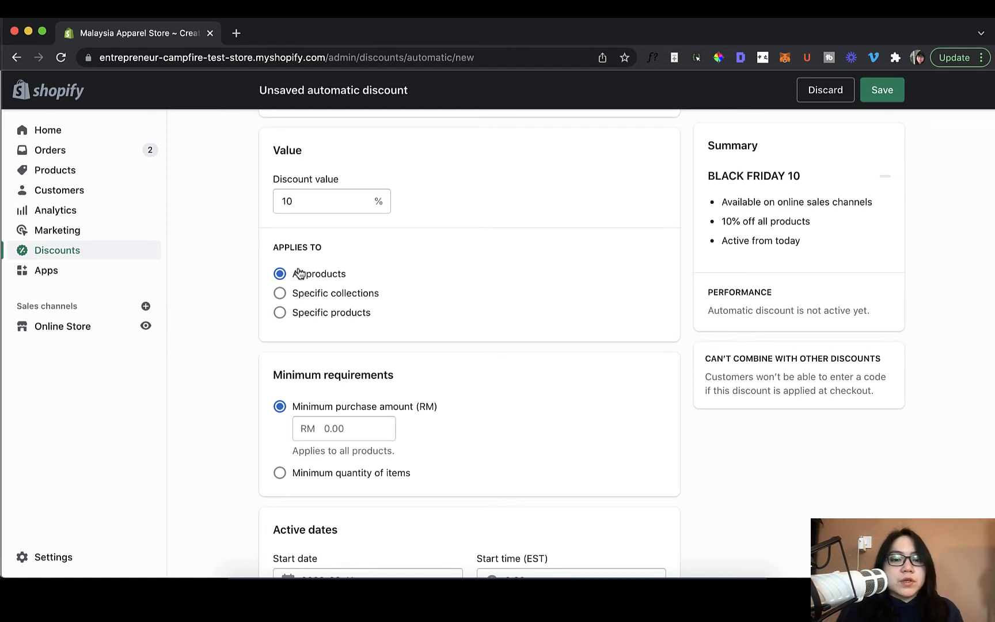
scroll(550, 323, down, 3)
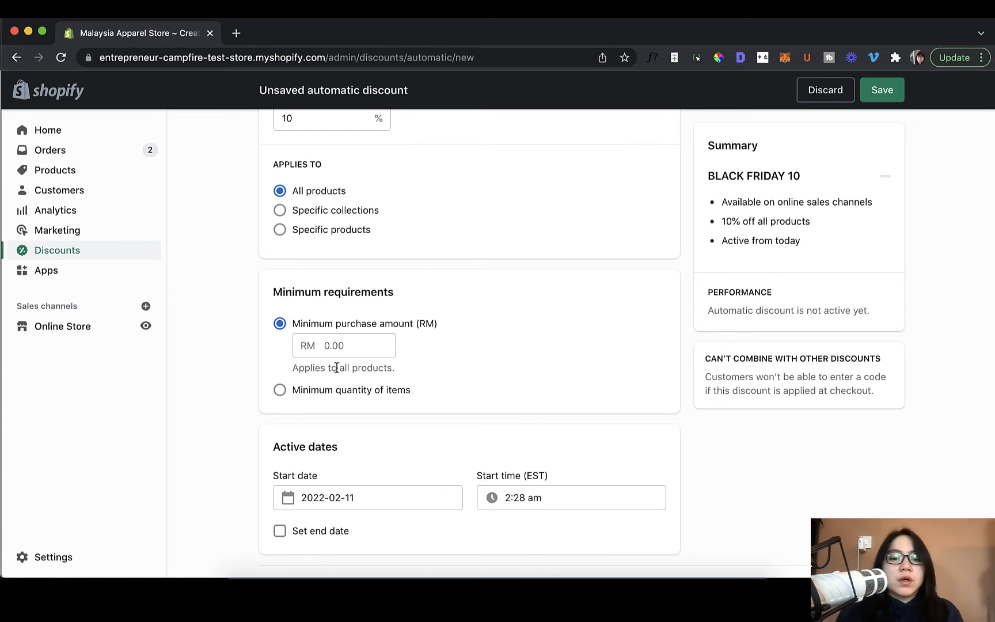
click(346, 390)
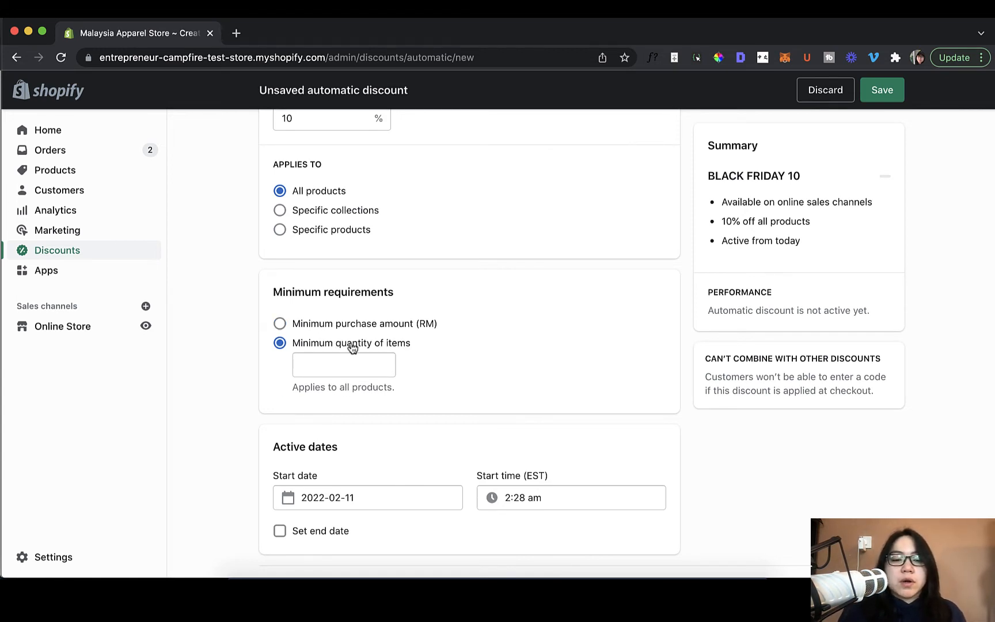
click(352, 323)
scroll(626, 248, down, 1)
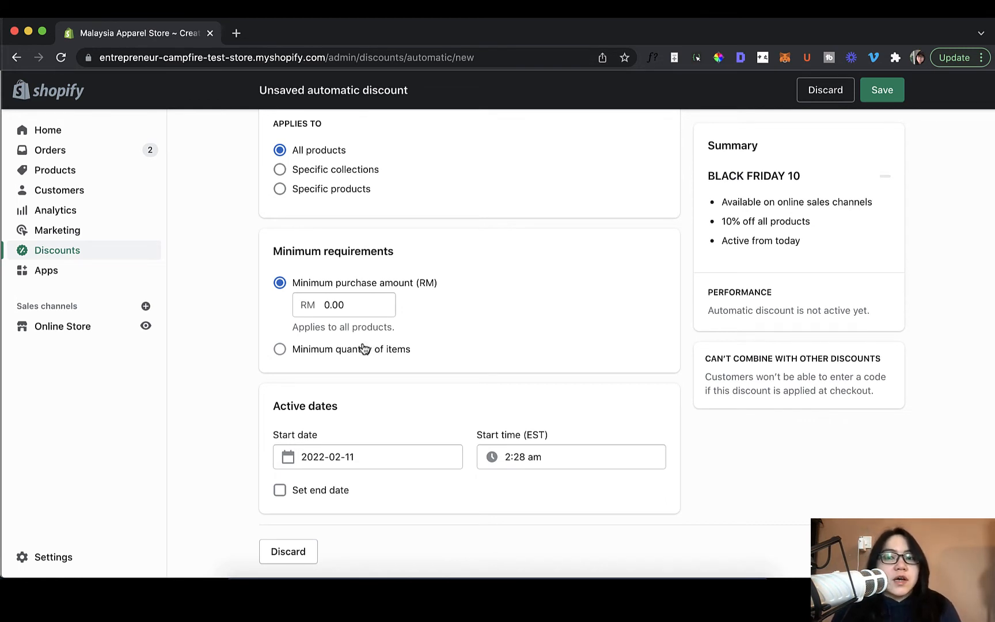
click(323, 302)
text(1)
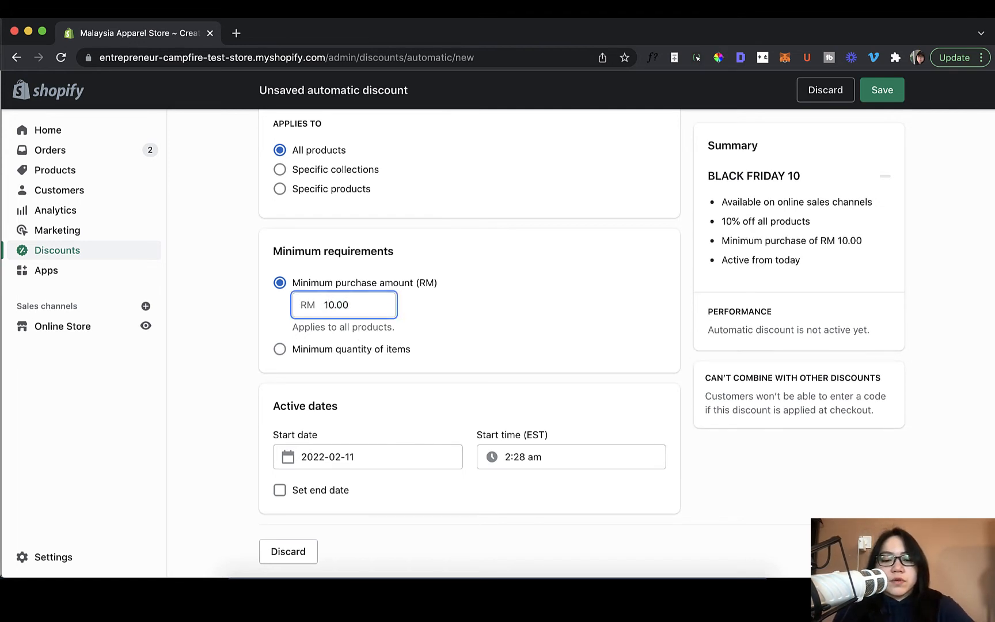
text(0)
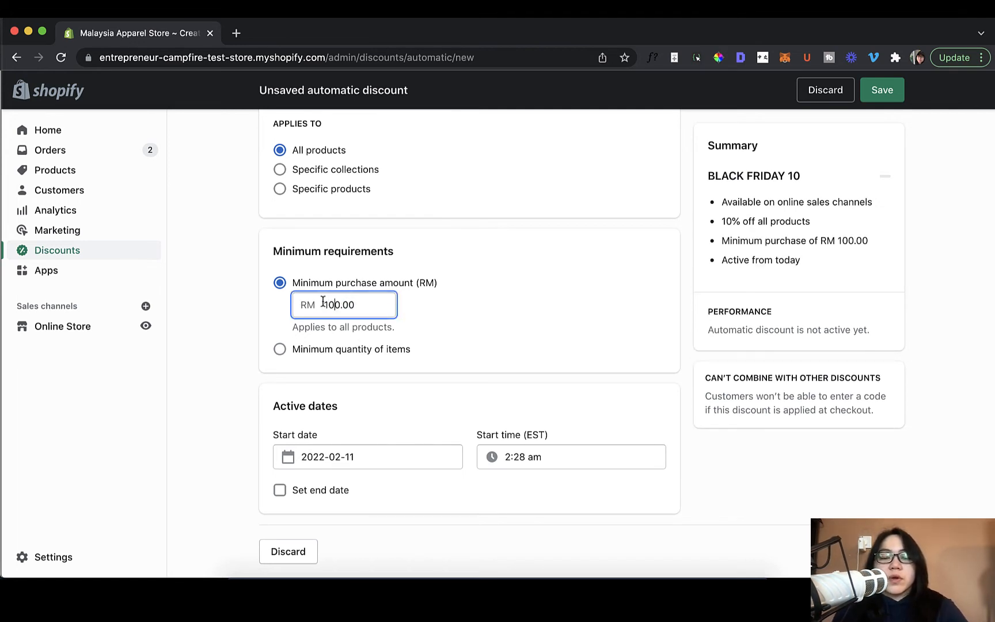
Step: Try the minimum quantity of items requirement without entering a number, and return to the minimum purchase amount
click(332, 349)
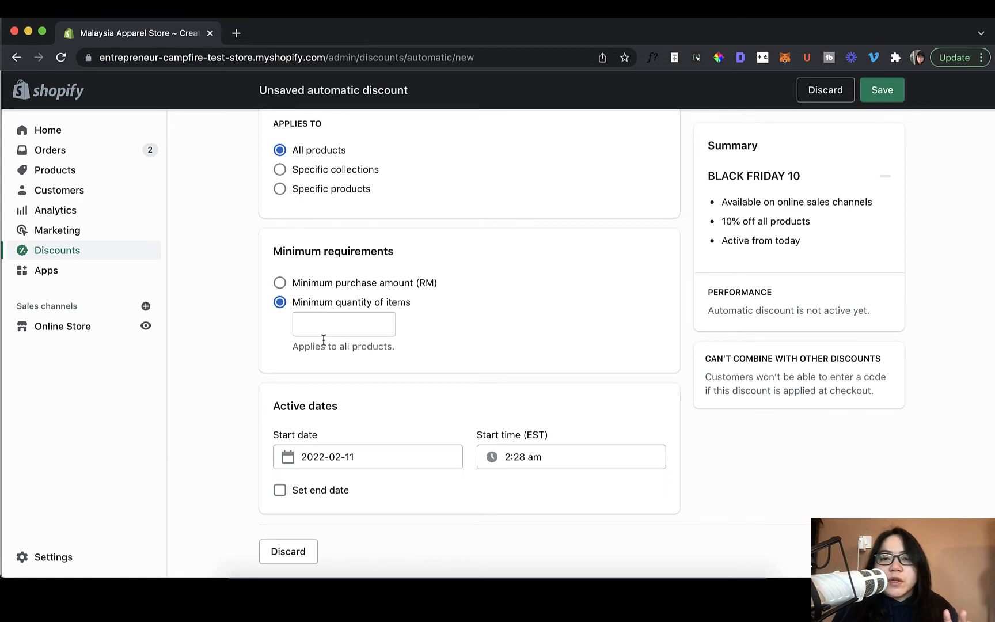
scroll(368, 284, up, 3)
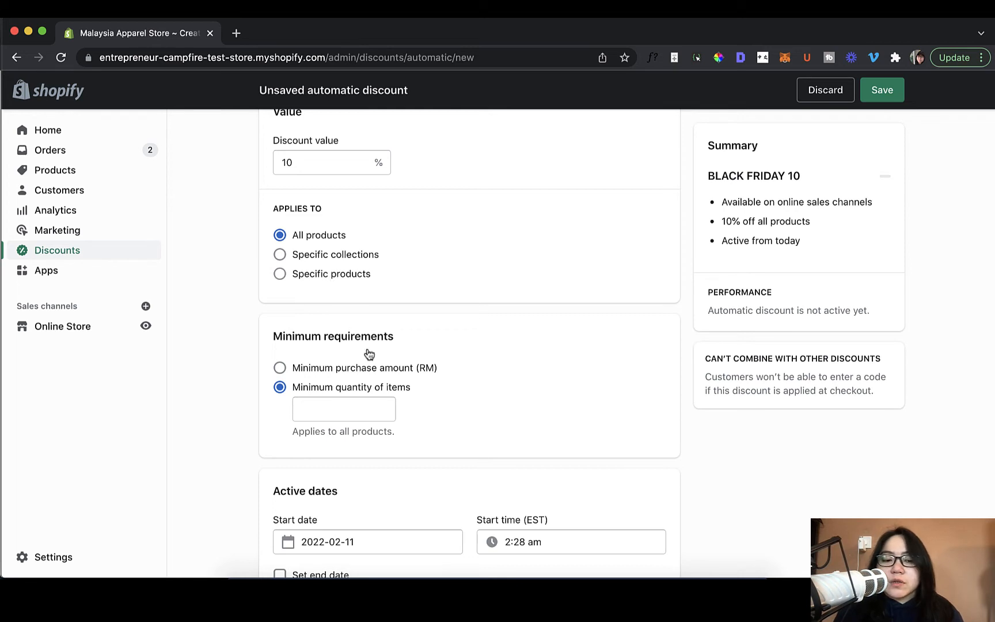
click(359, 413)
click(459, 402)
scroll(459, 407, down, 2)
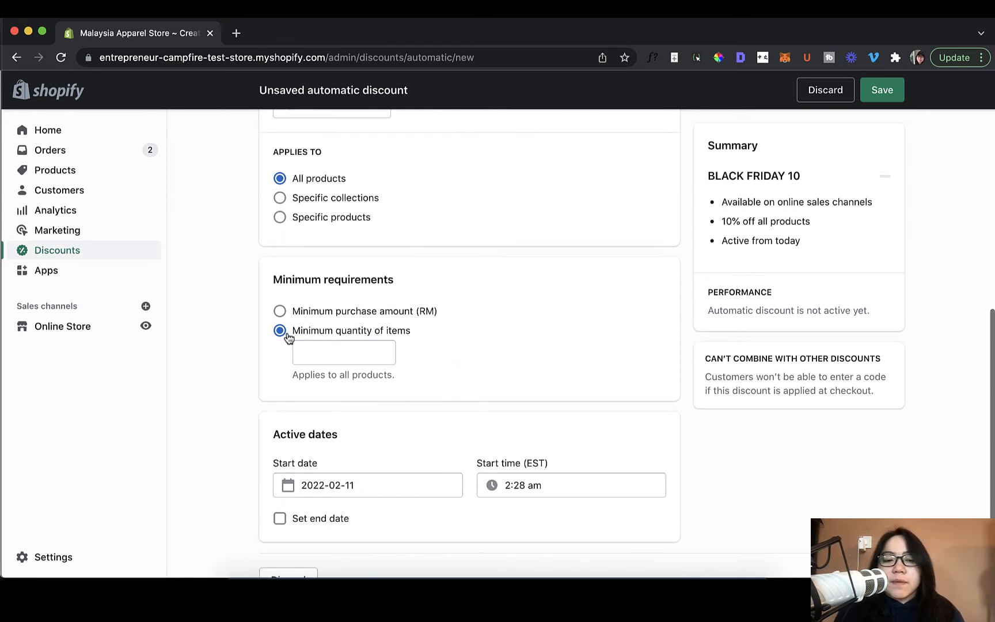
click(324, 352)
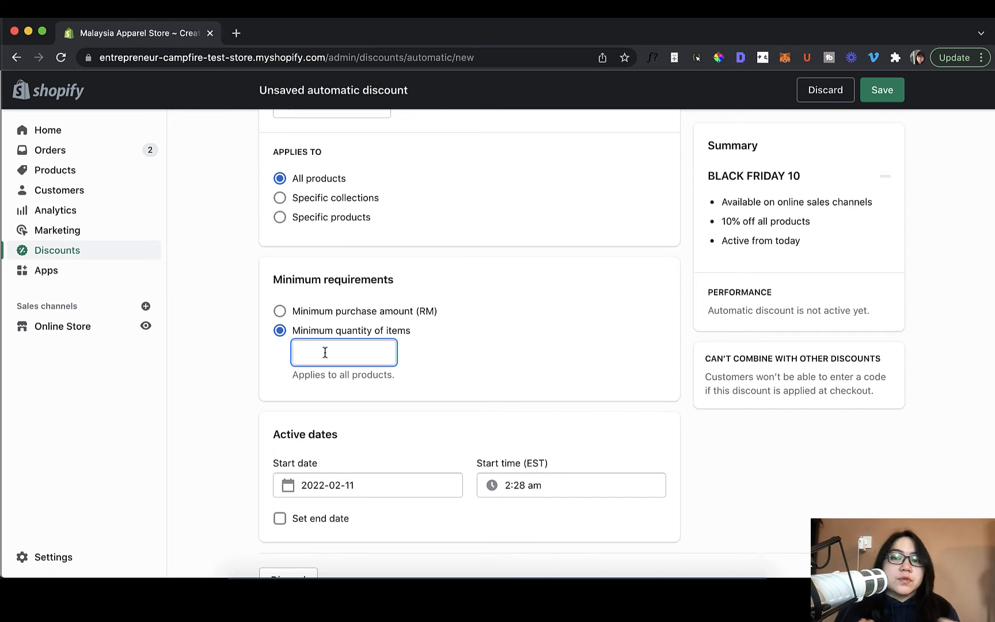
click(338, 315)
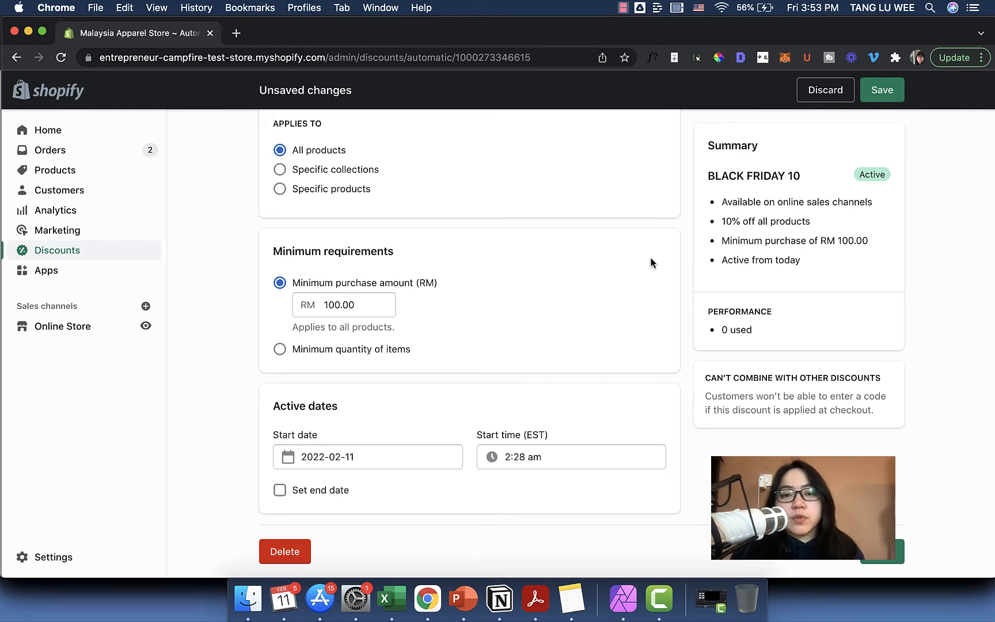
Step: Set the discount's start date to 25 November 2022
click(316, 456)
double_click(501, 288)
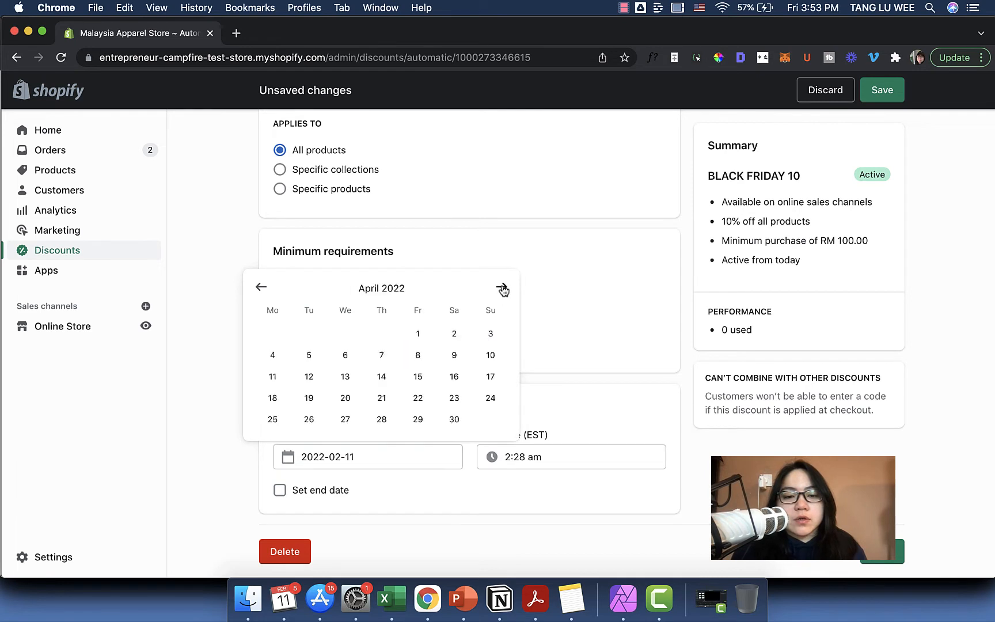
double_click(502, 288)
click(502, 266)
click(502, 287)
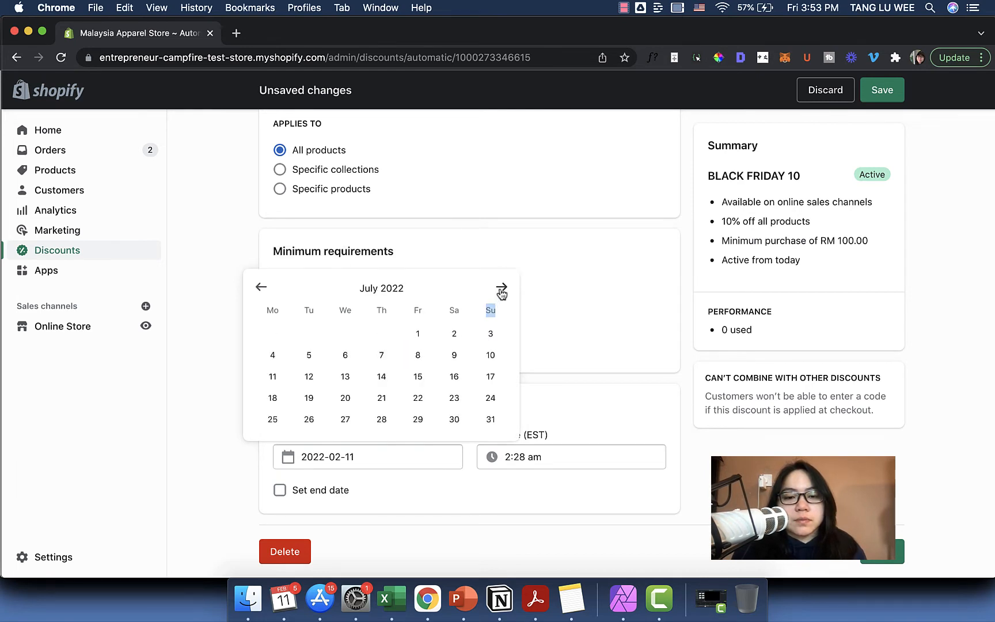
click(501, 288)
click(502, 288)
click(502, 288)
click(502, 287)
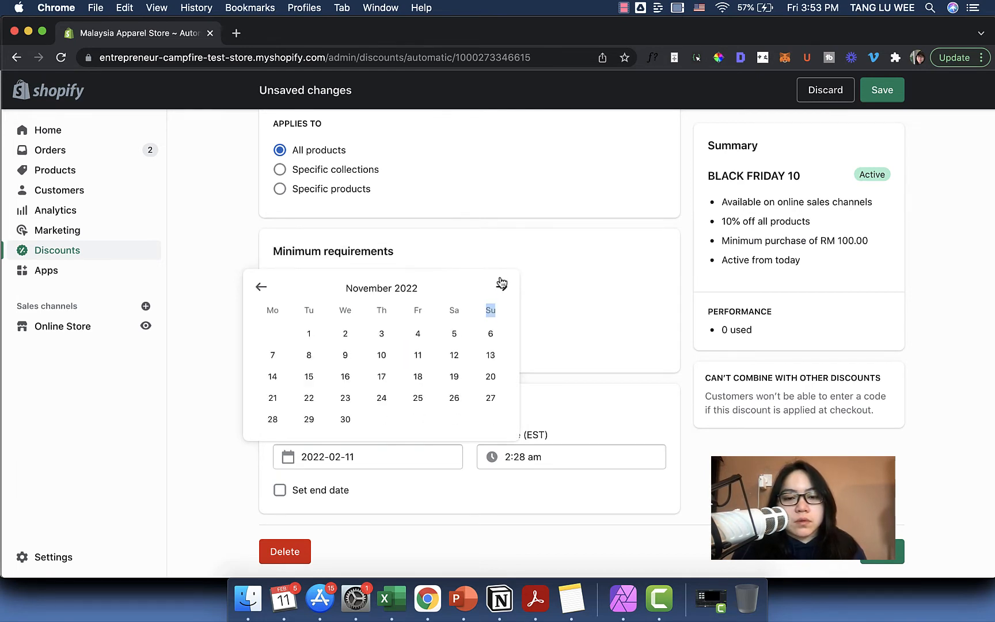
click(433, 404)
Step: Set the discount's start time to 12:00 am
click(497, 452)
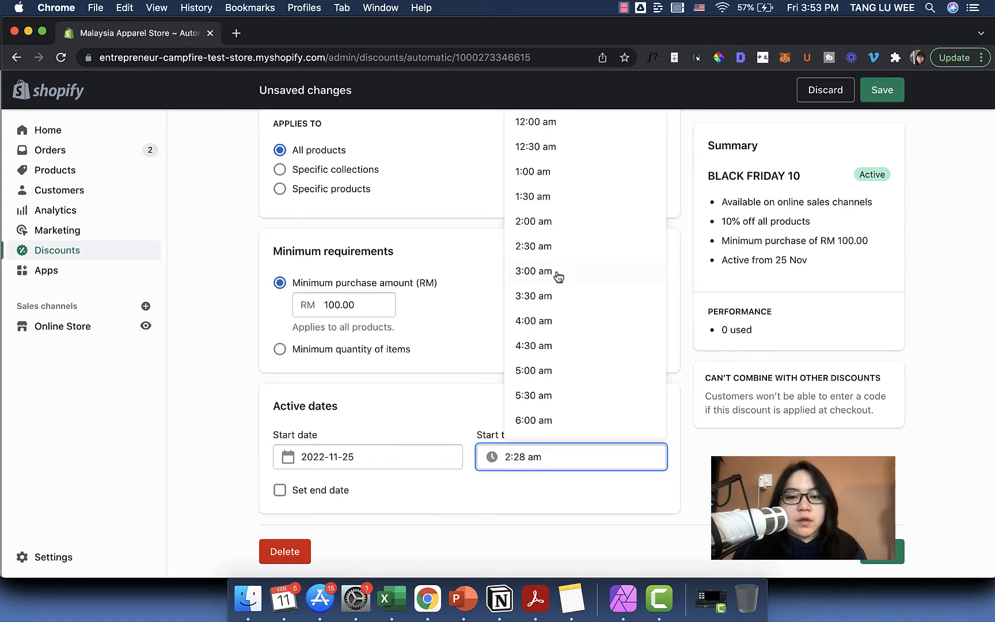
scroll(555, 279, up, 2)
scroll(556, 296, down, 1)
scroll(409, 311, down, 3)
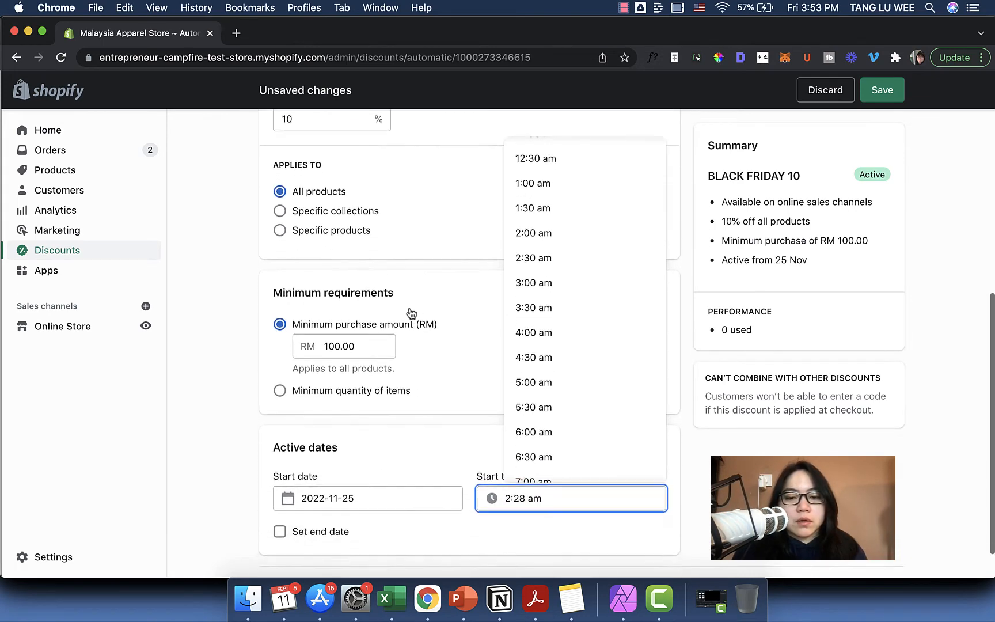
scroll(516, 337, down, 15)
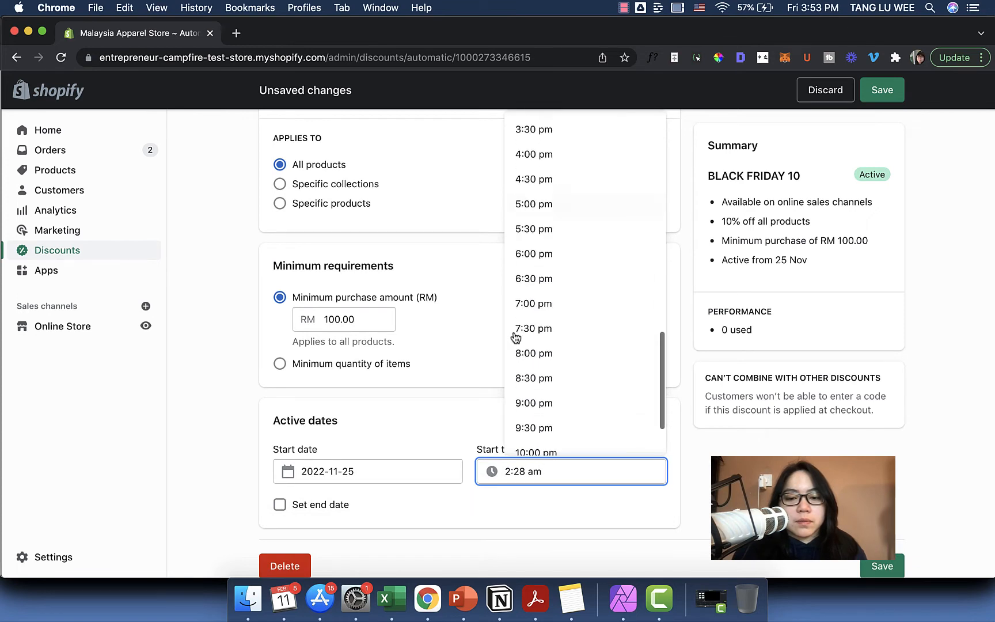
scroll(527, 320, up, 15)
scroll(573, 201, up, 1)
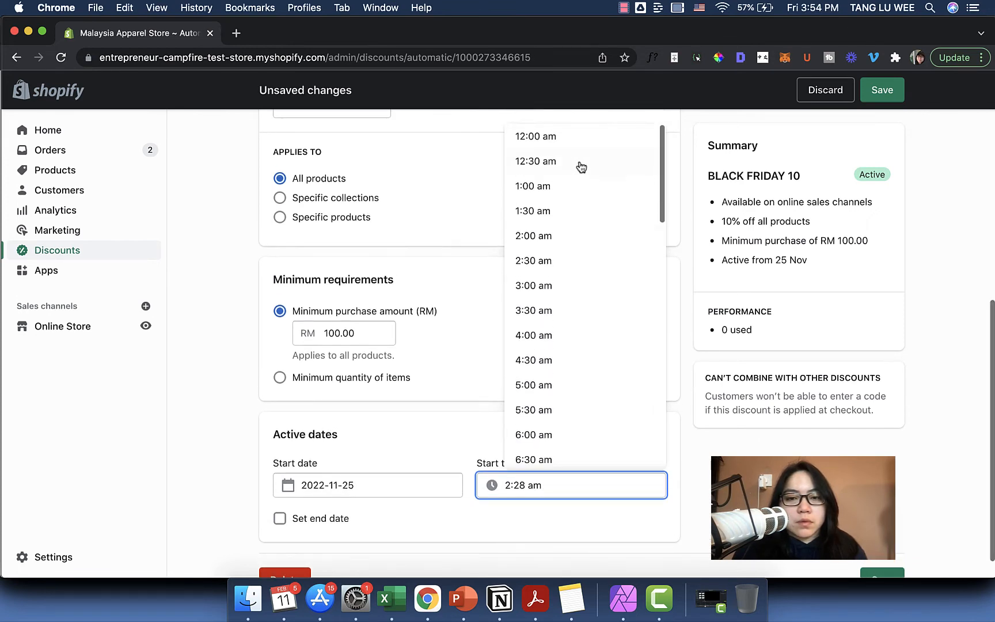
click(581, 148)
scroll(481, 415, down, 1)
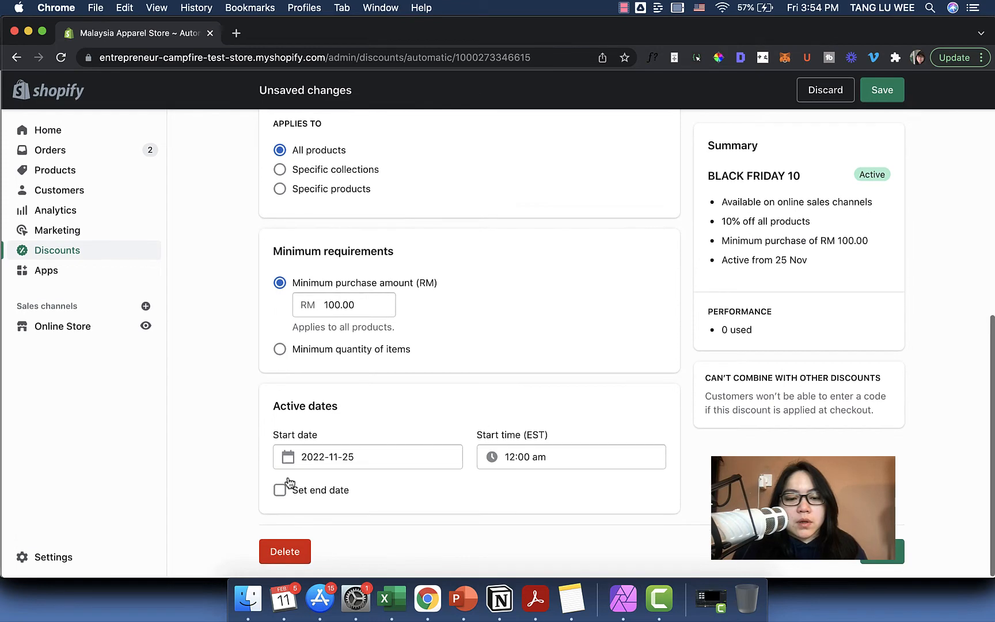
Step: Enable an end date for the discount, keeping the proposed end date and time, and save the discount
click(281, 490)
scroll(480, 417, down, 2)
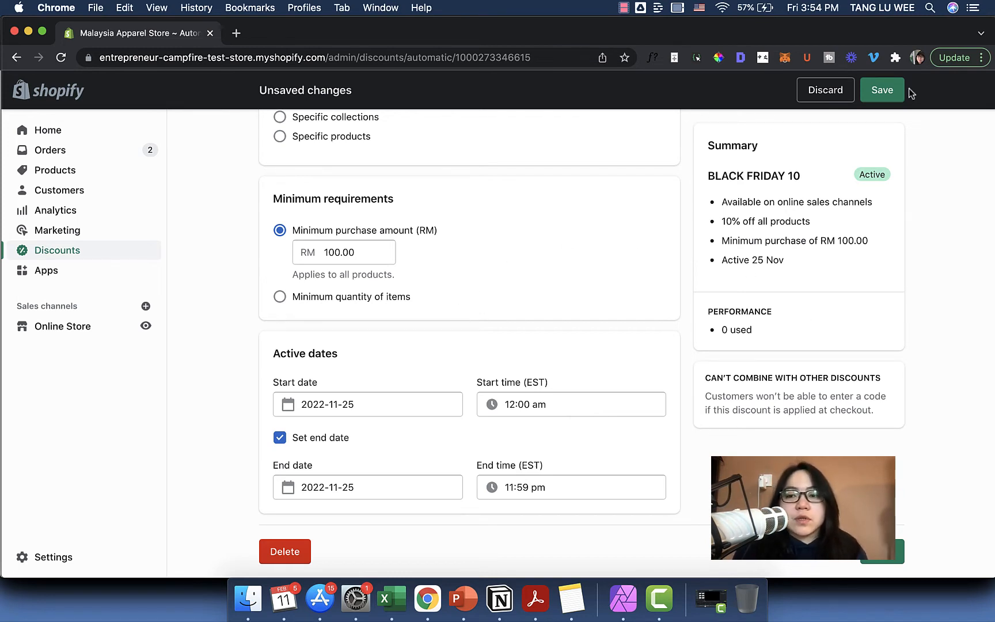
click(882, 91)
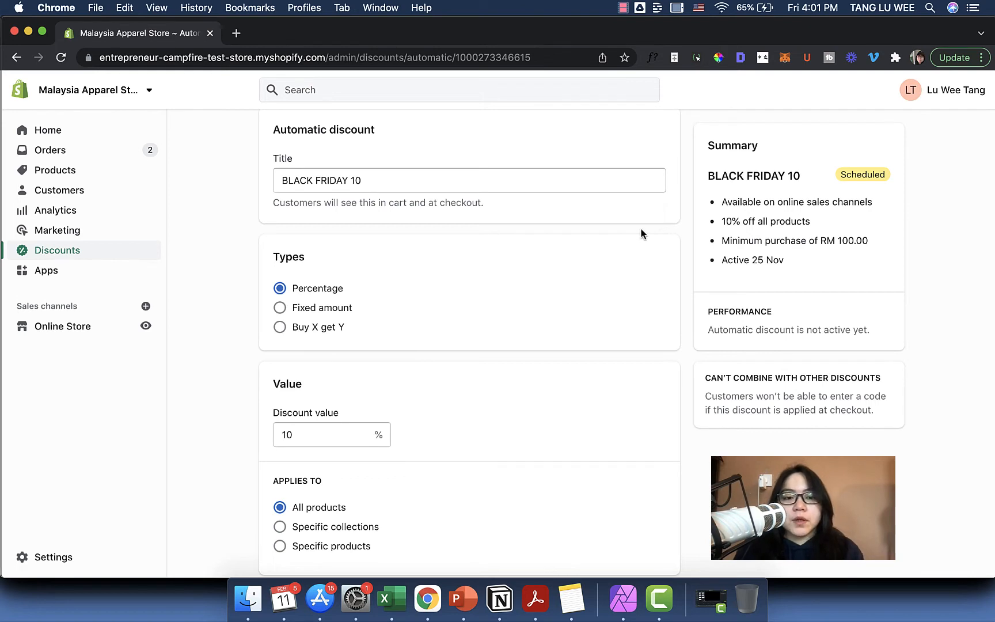
Step: Change the discount type to a fixed amount and set the discount value to RM 50.00
click(347, 310)
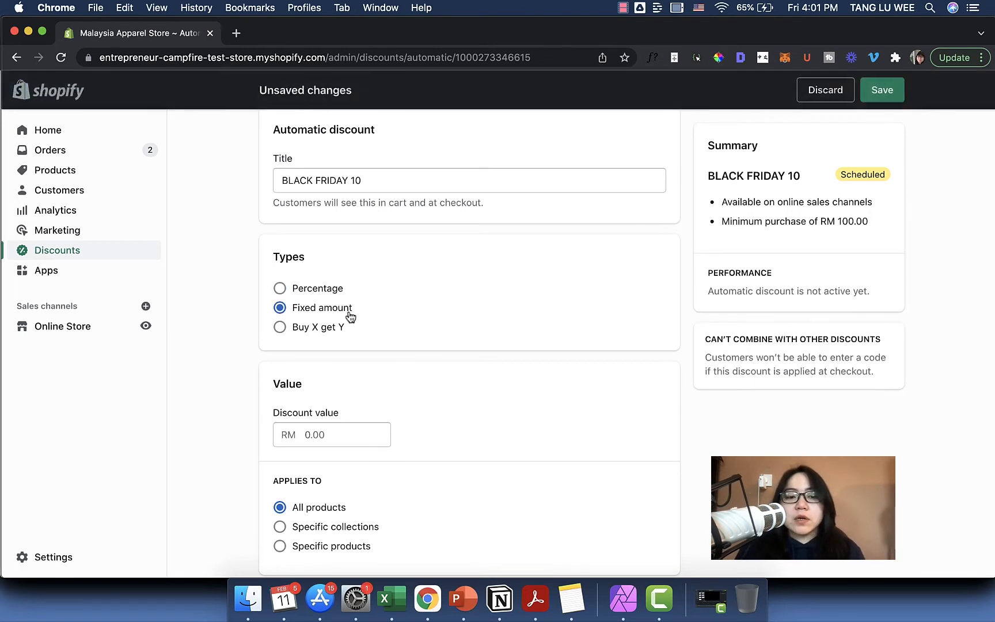
scroll(420, 395, down, 1)
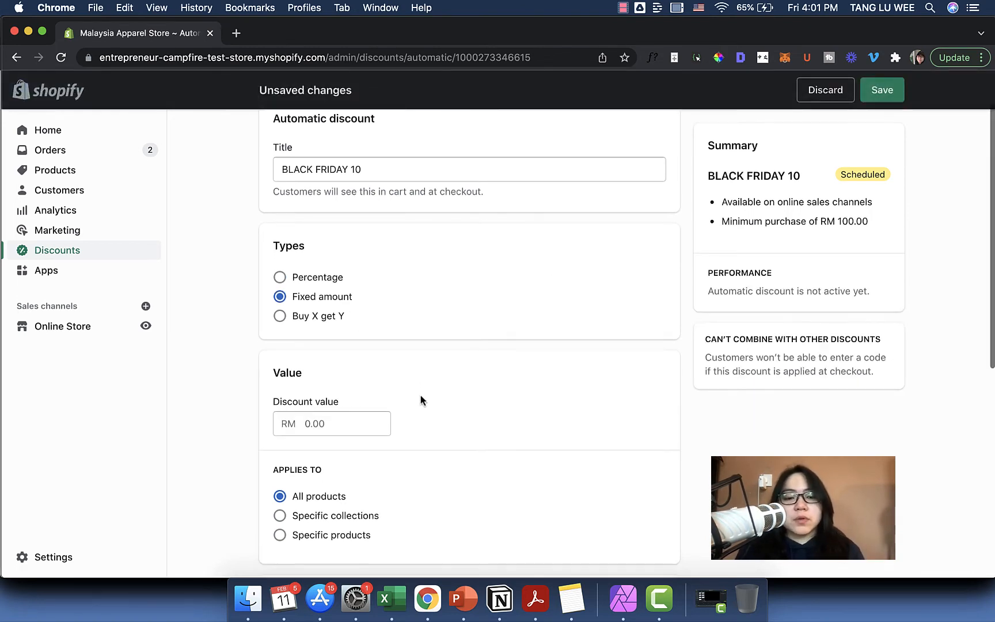
click(312, 421)
text(50)
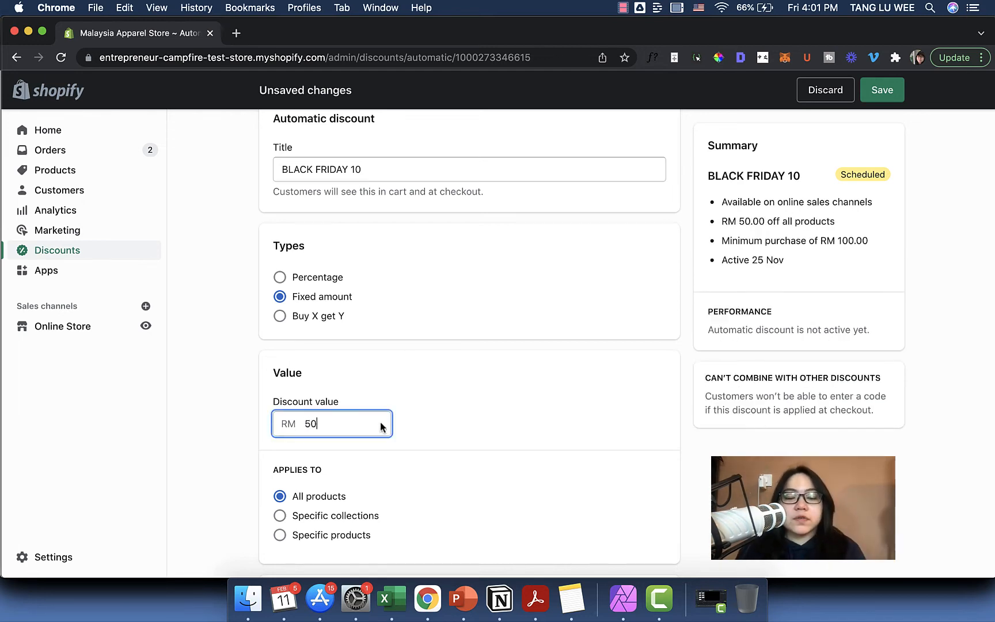
click(426, 423)
scroll(437, 427, down, 5)
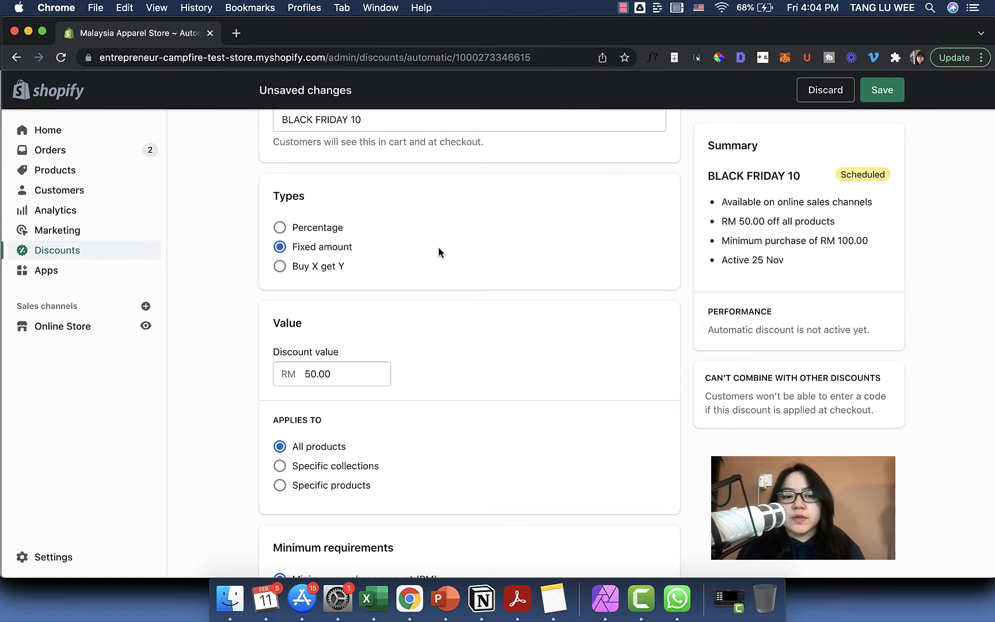
scroll(422, 263, down, 1)
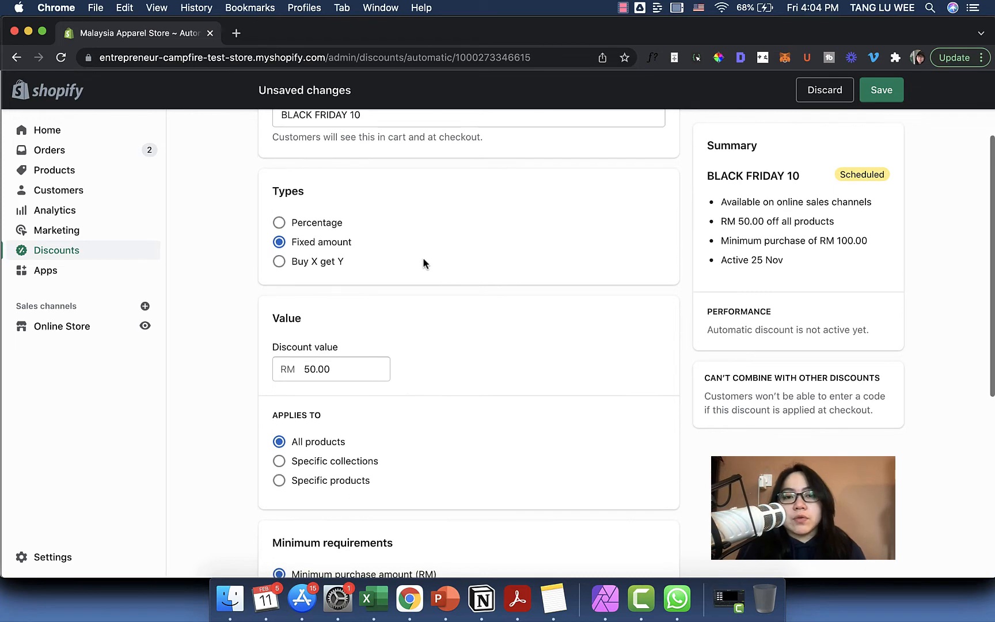
Step: Switch the discount type to Buy X get Y and remove the Happy Birthday Cake Topper from the products the customer buys
click(335, 265)
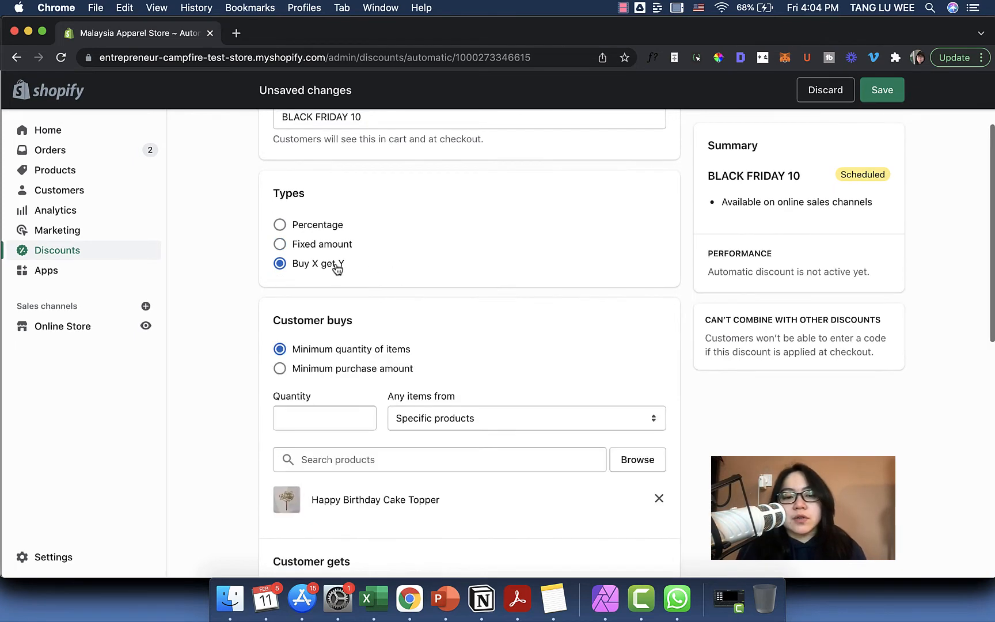
scroll(570, 320, down, 2)
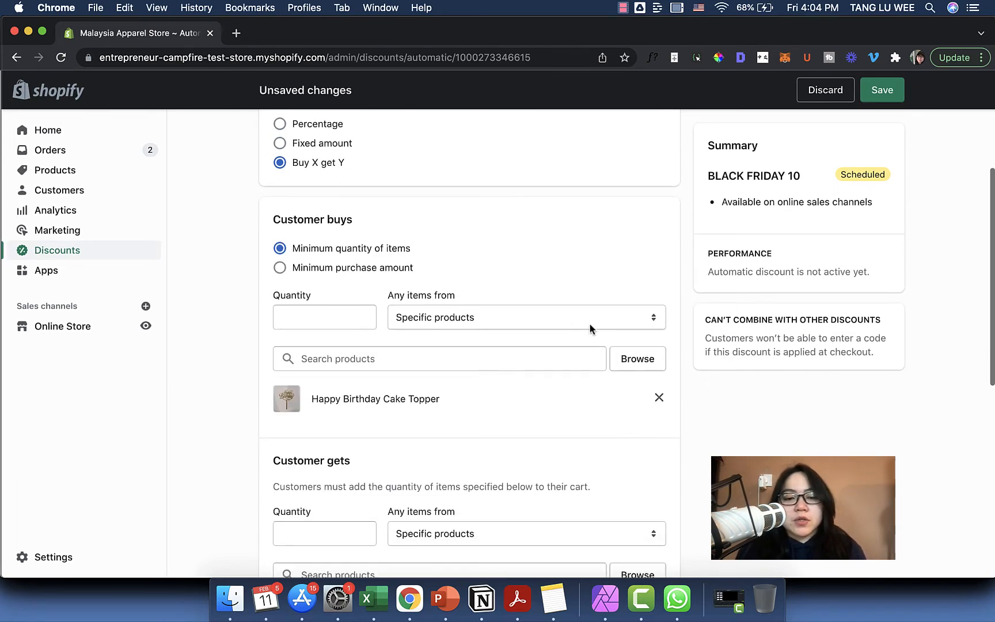
click(659, 396)
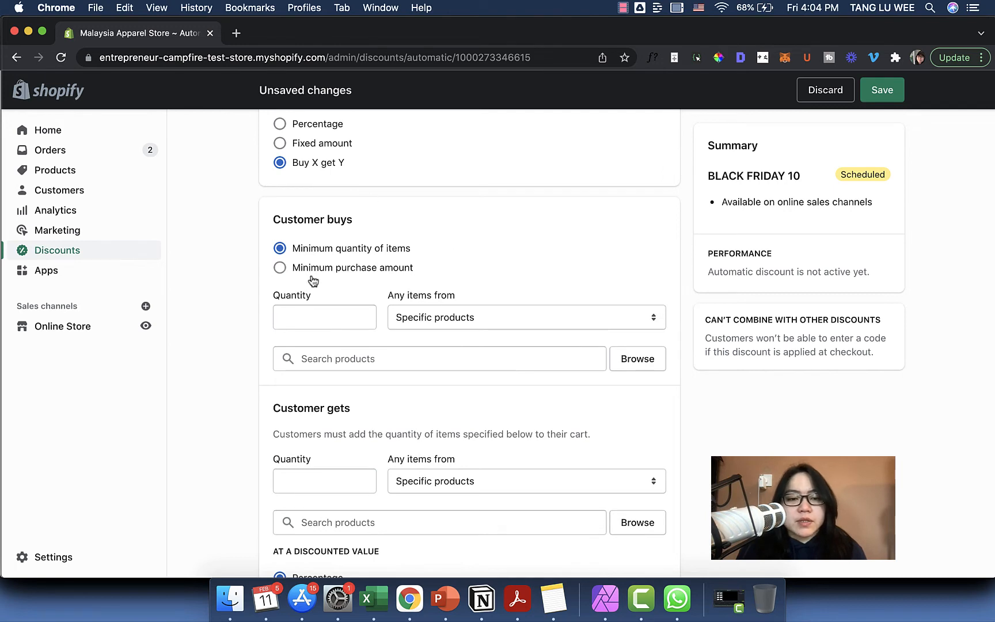
Step: Try the minimum purchase amount condition for the customer's purchase without entering an amount, and return to the minimum quantity of items
scroll(403, 288, down, 2)
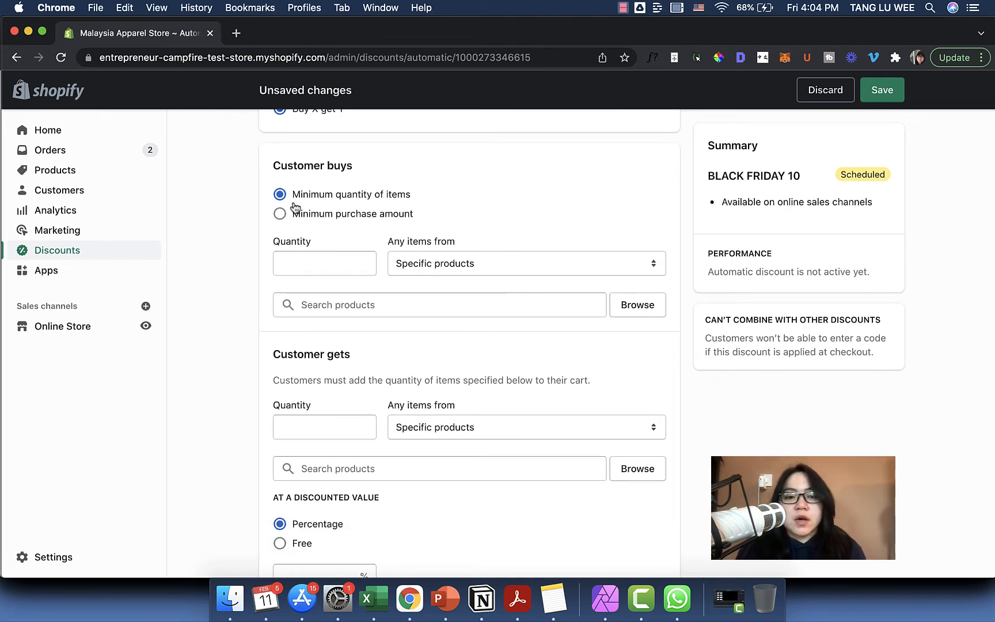
scroll(295, 207, up, 1)
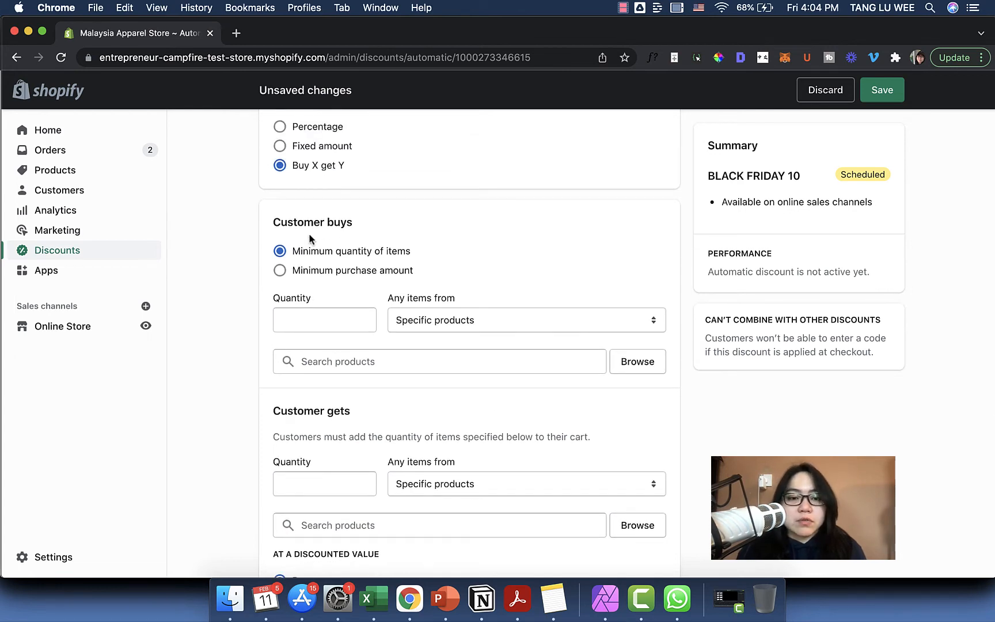
scroll(346, 244, down, 1)
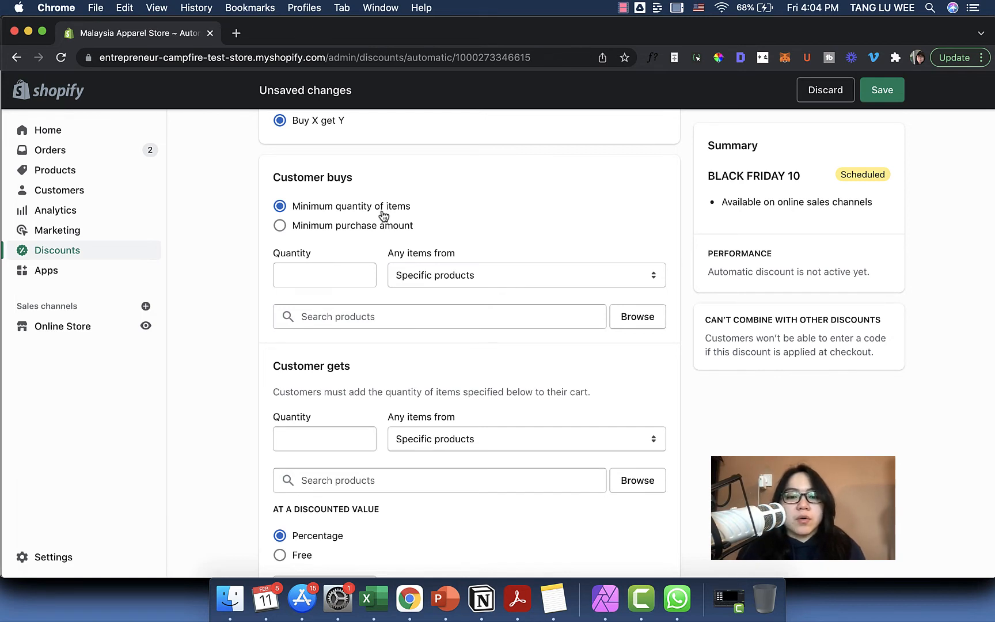
click(392, 226)
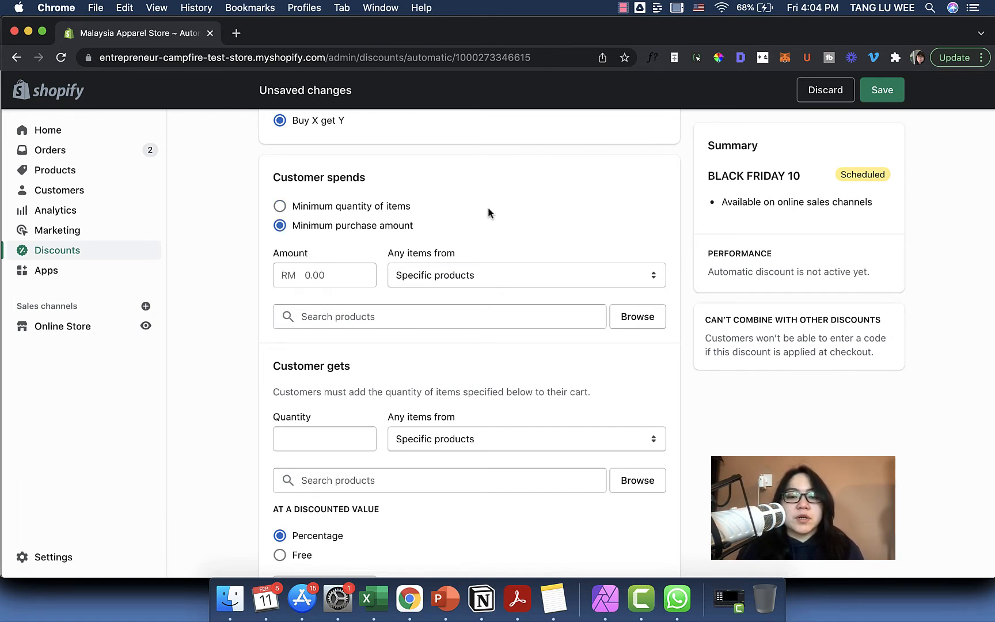
click(307, 274)
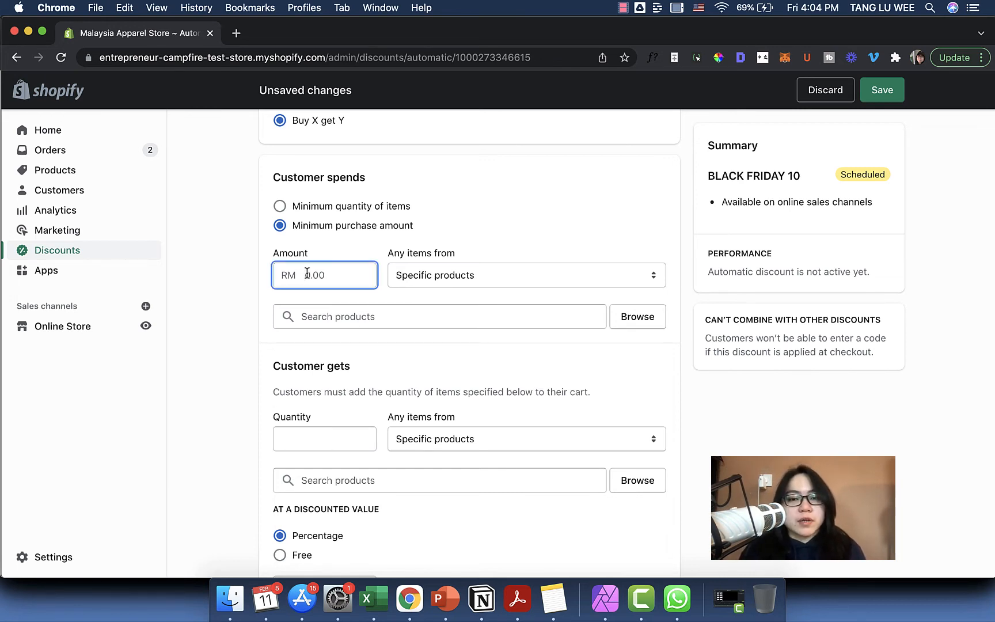
click(333, 206)
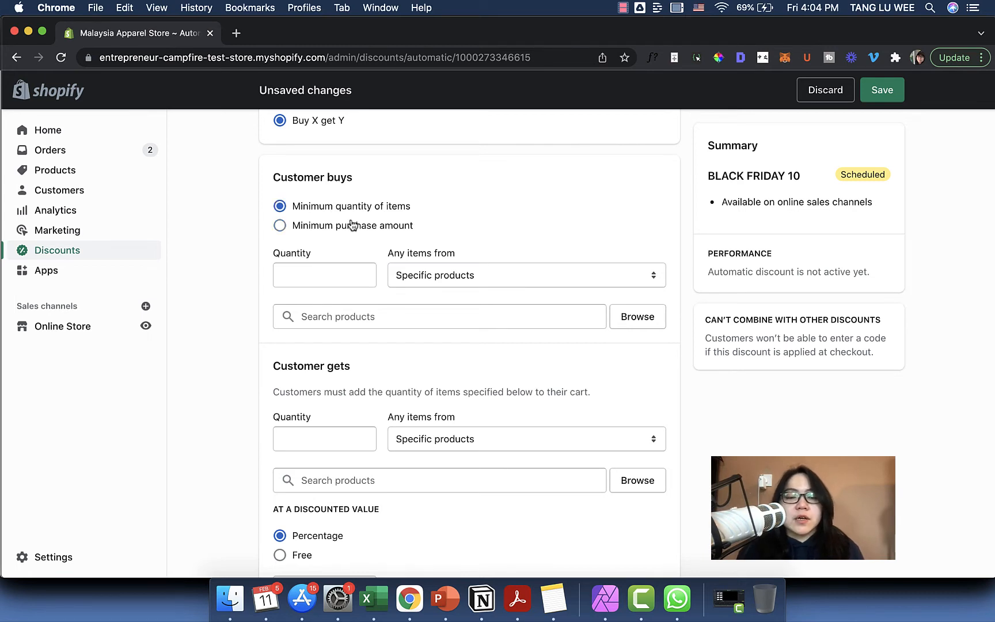
scroll(454, 252, down, 1)
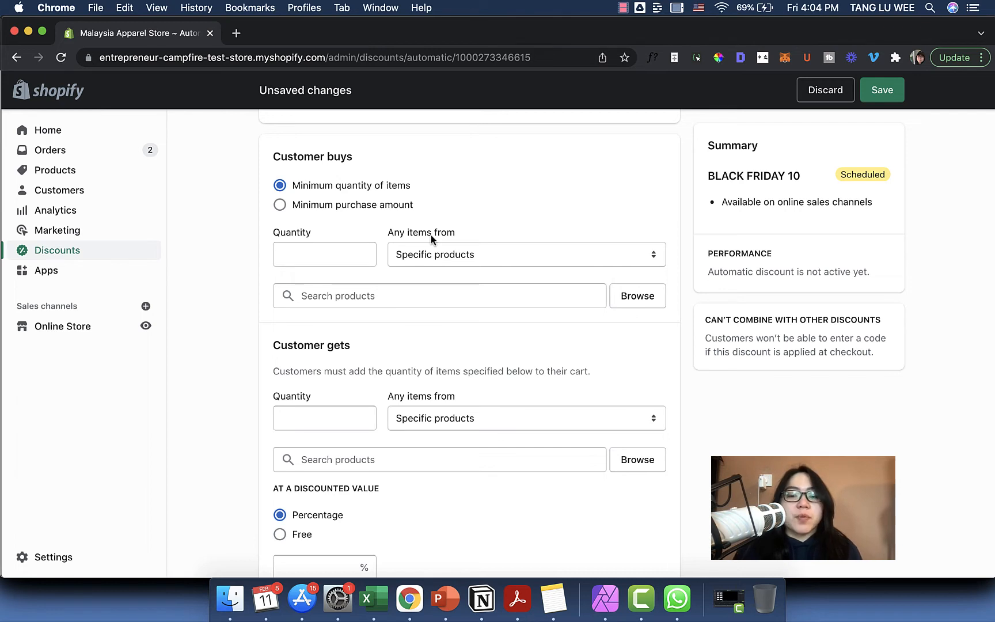
click(400, 211)
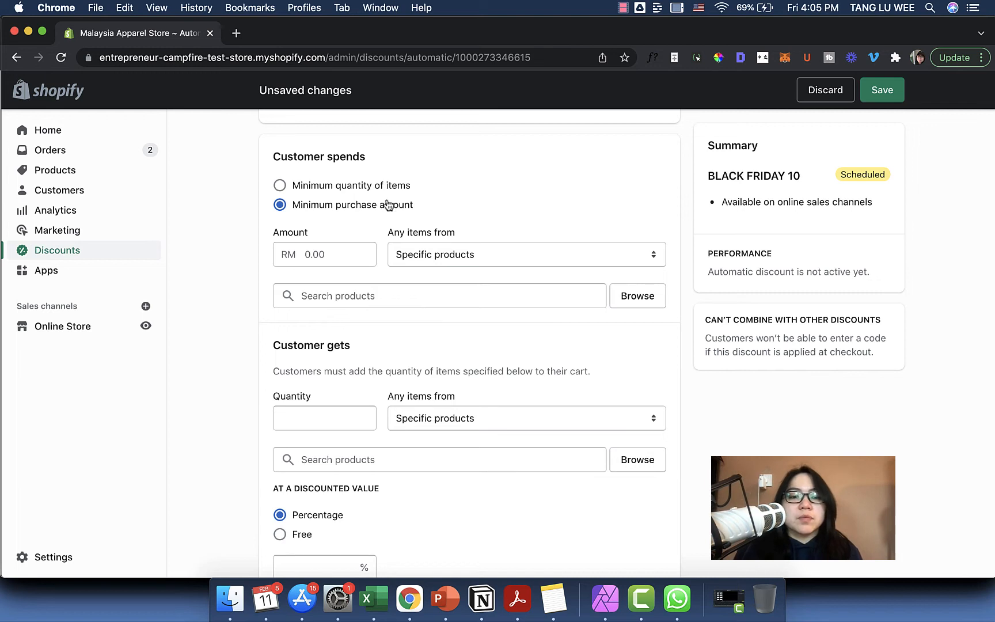
click(389, 188)
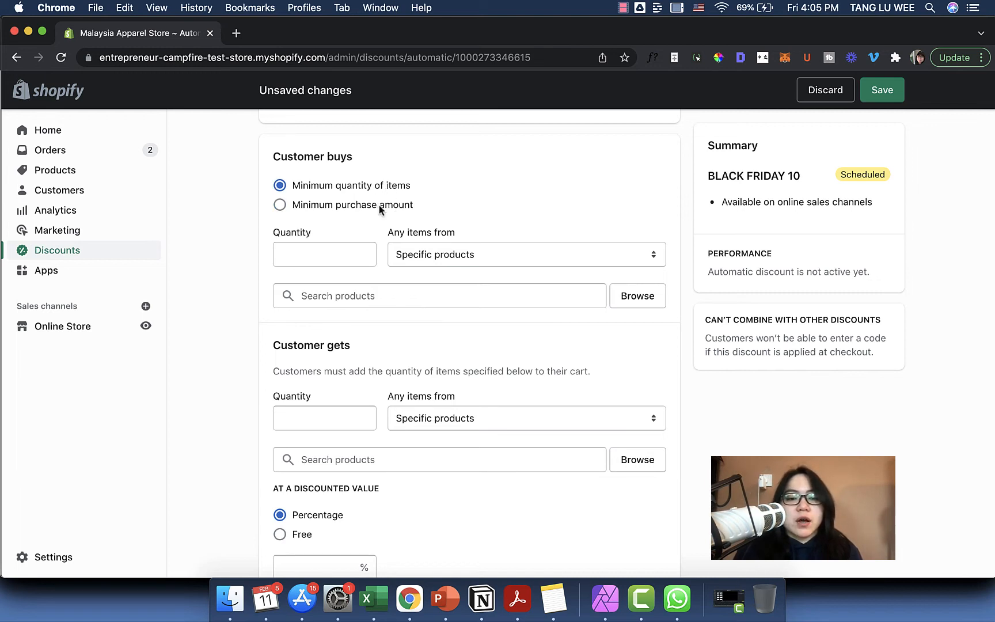
Step: Keep specific products as the source of items the customer buys and add the Happy Birthday Cake Topper
scroll(397, 225, down, 1)
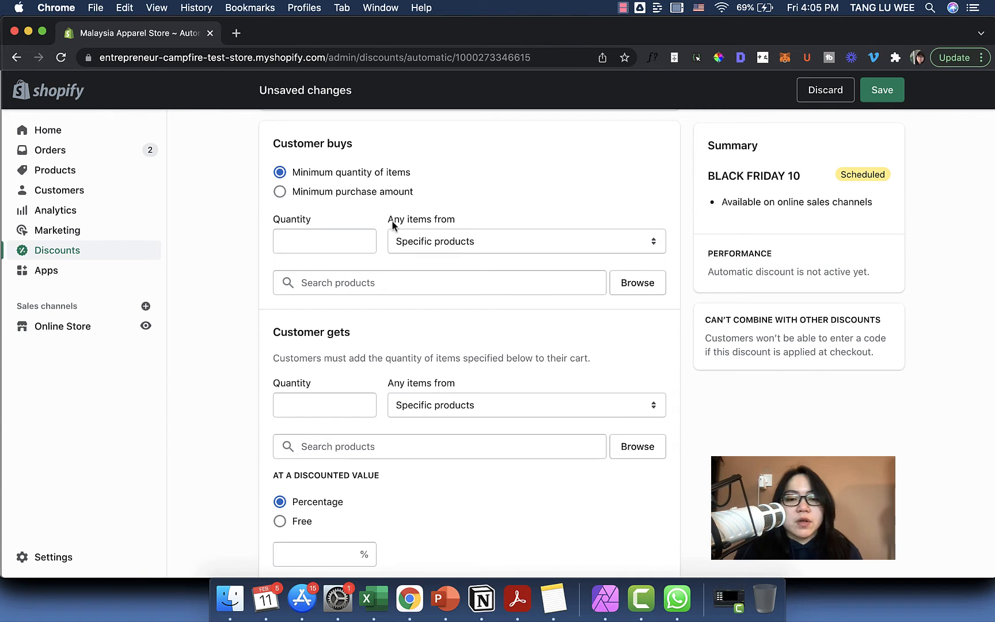
click(413, 234)
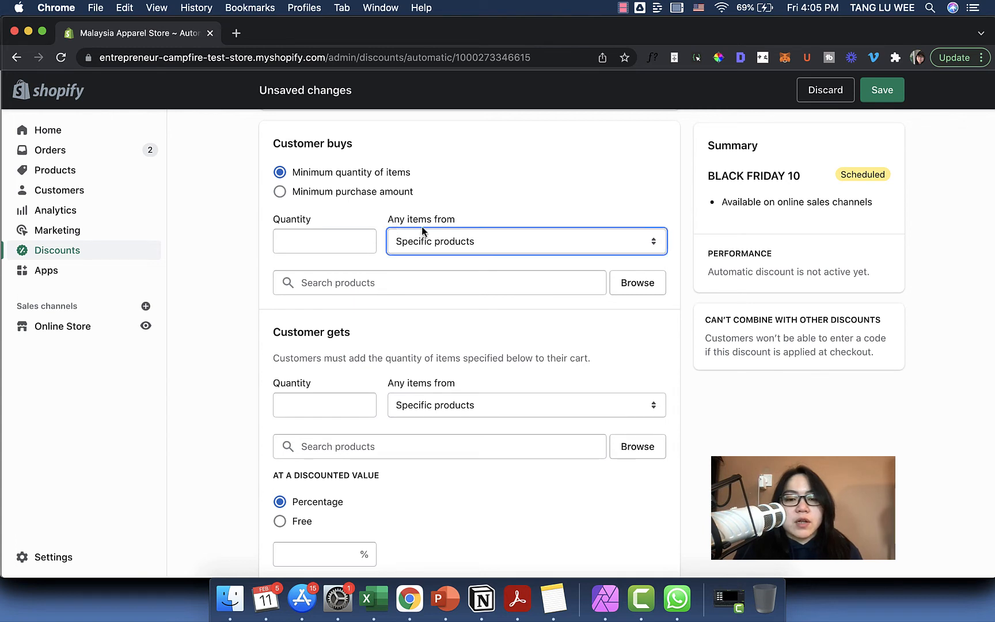
click(445, 262)
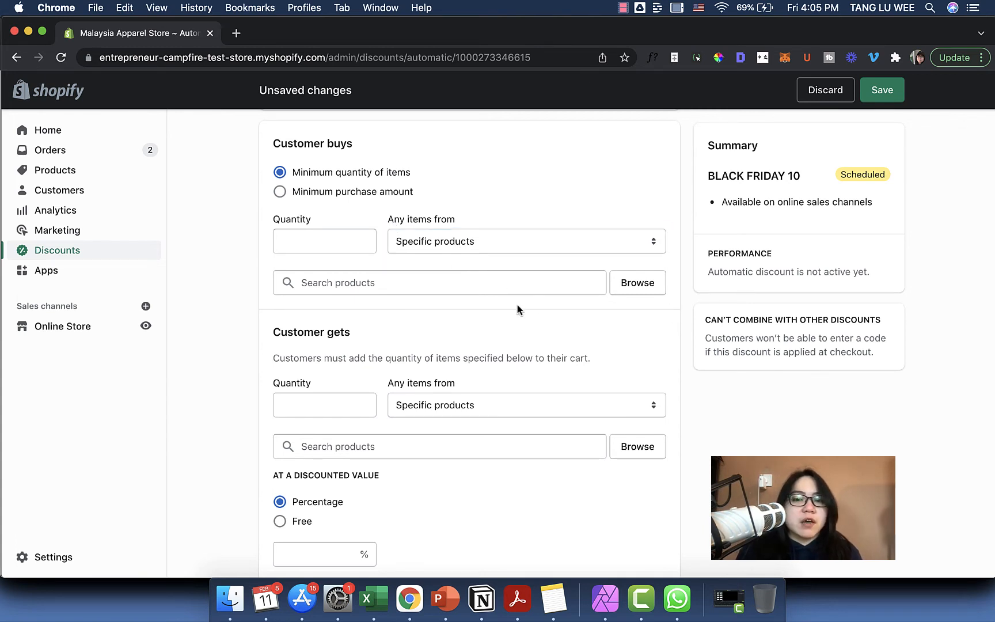
click(520, 288)
click(630, 292)
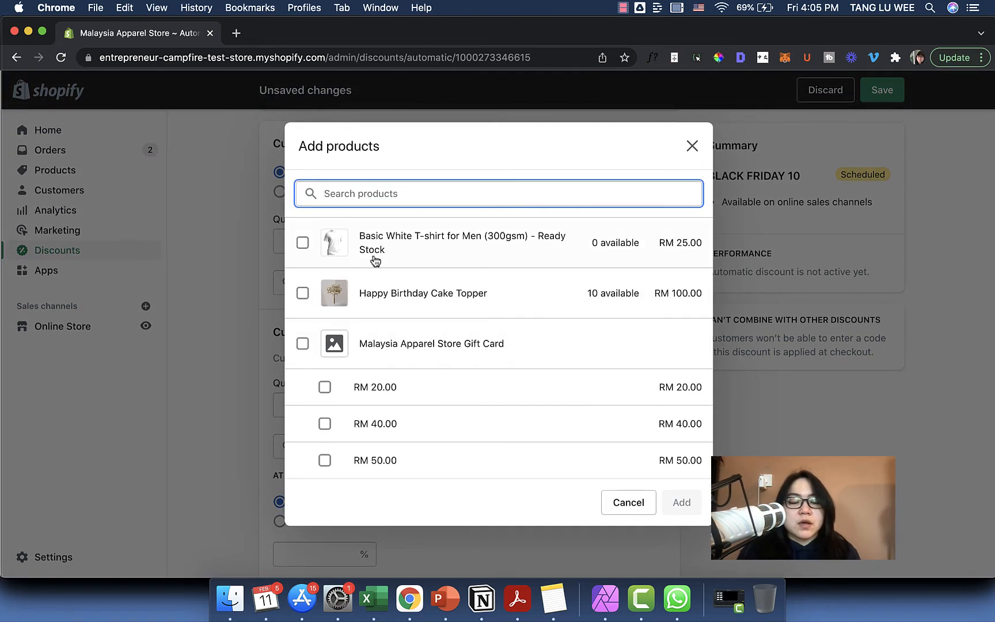
click(302, 295)
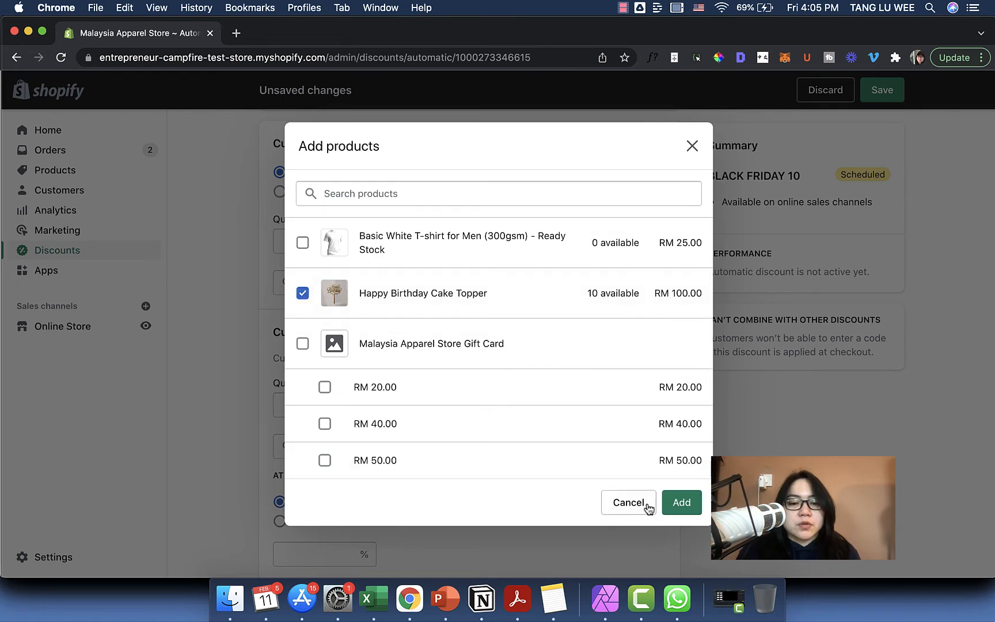
click(691, 501)
Step: Set the minimum quantity the customer must buy to 3
scroll(533, 313, down, 1)
click(342, 218)
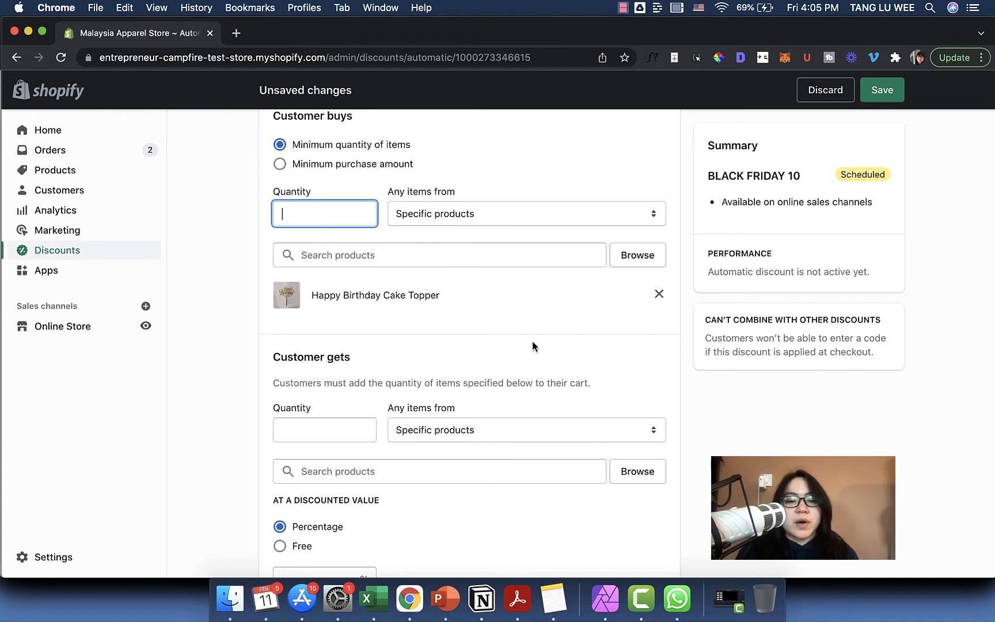
text(3)
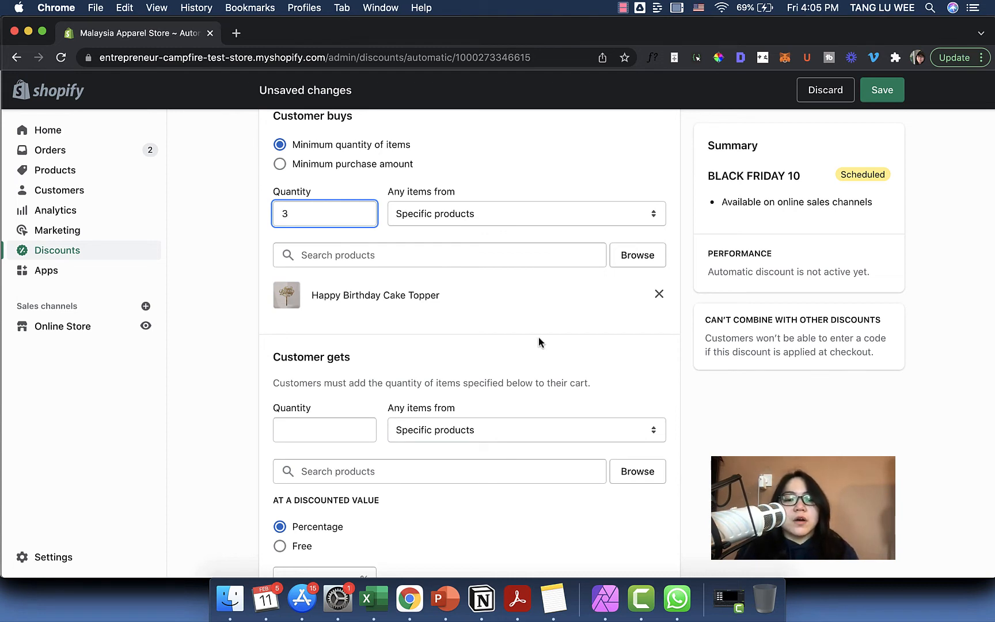
click(539, 343)
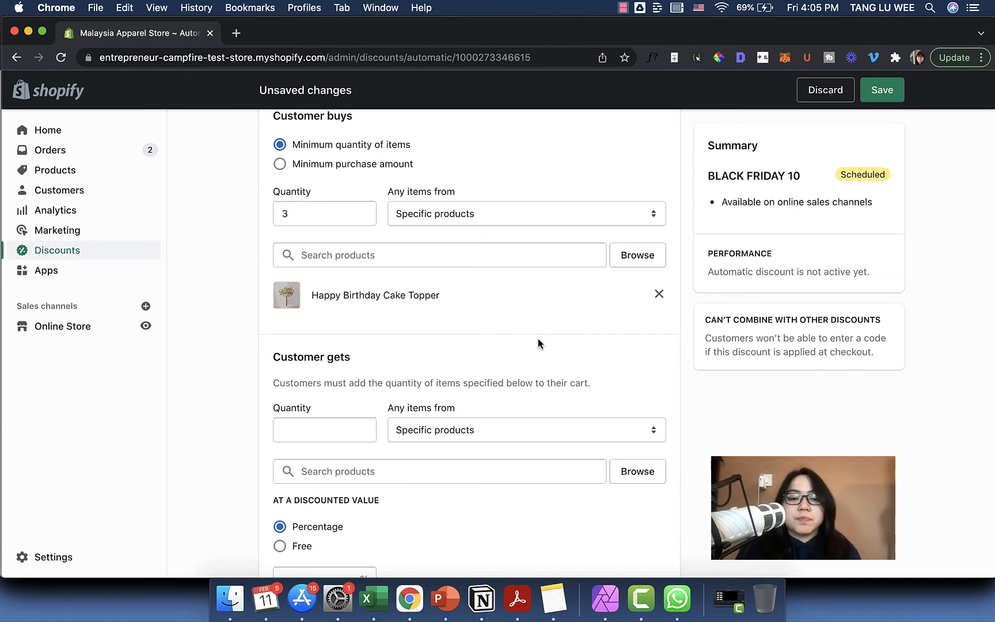
Step: Keep specific products as the source of items the customer gets and add the Malaysia Apparel Store Gift Card with all three variants
scroll(539, 344, down, 1)
scroll(434, 306, down, 1)
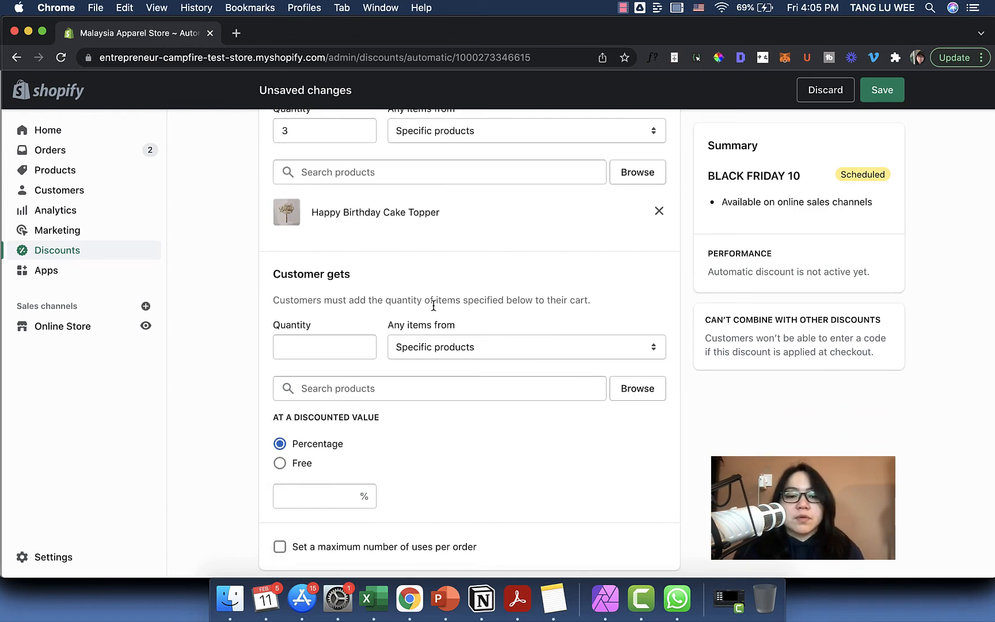
click(454, 353)
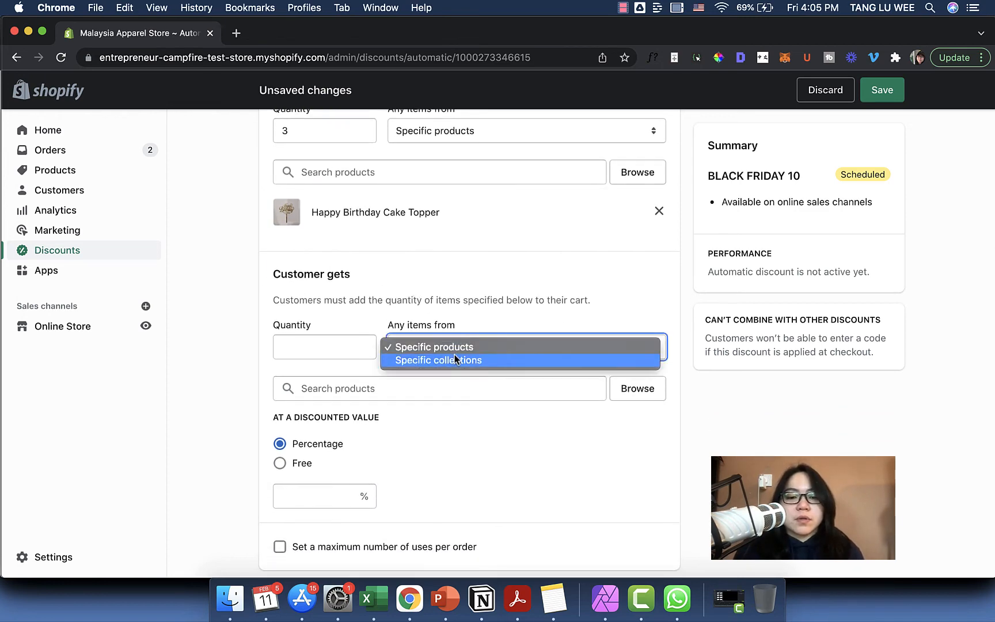
click(464, 345)
click(656, 389)
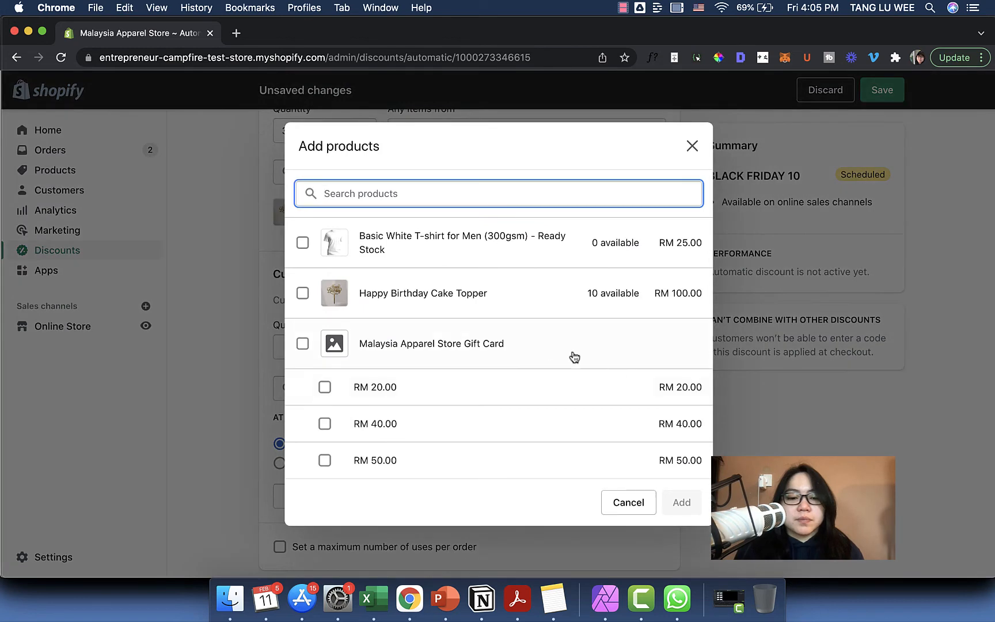
click(545, 351)
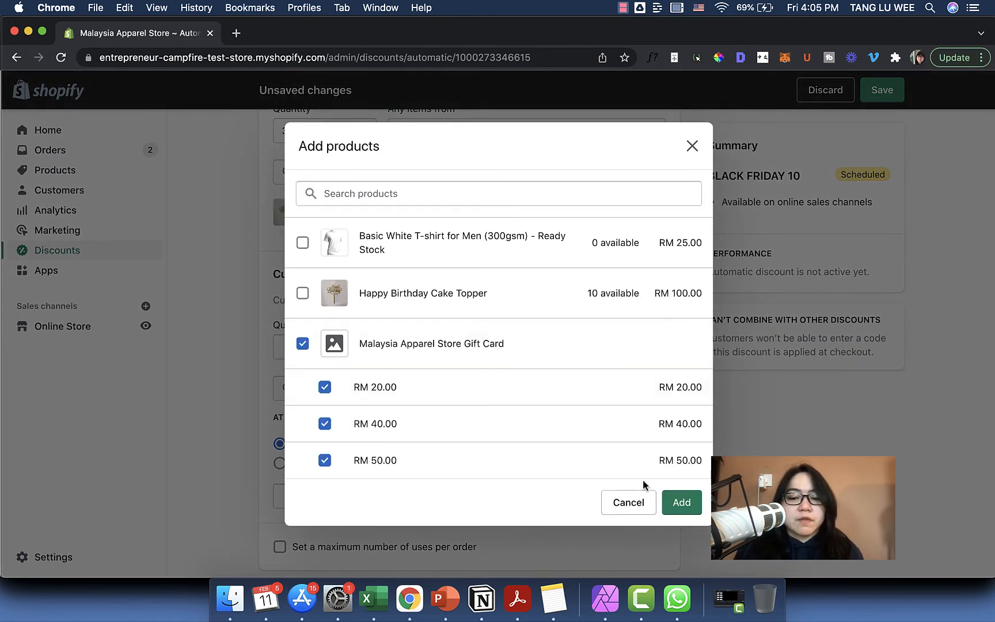
click(329, 422)
click(328, 423)
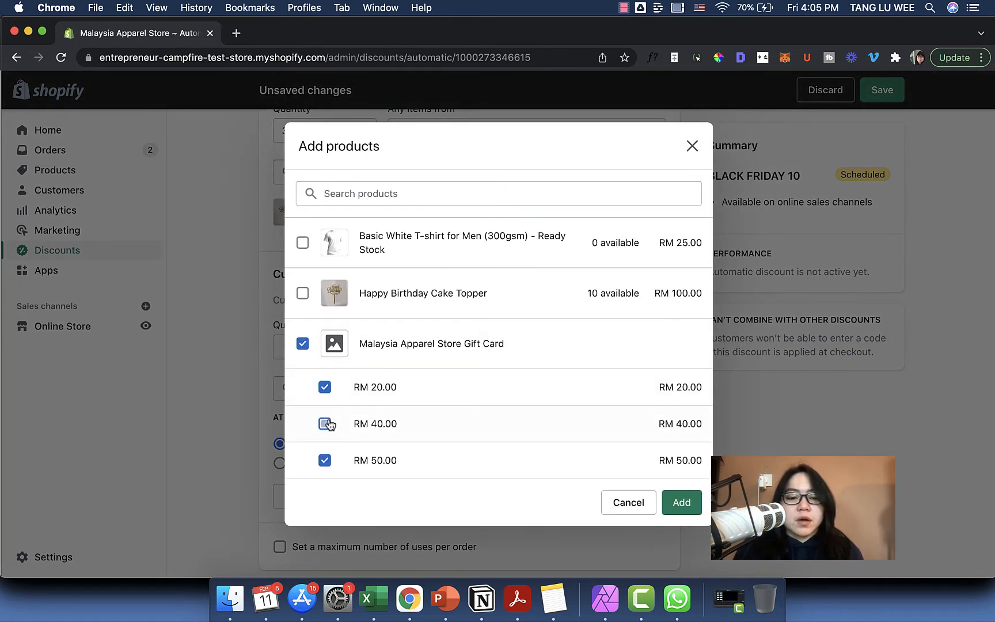
click(684, 504)
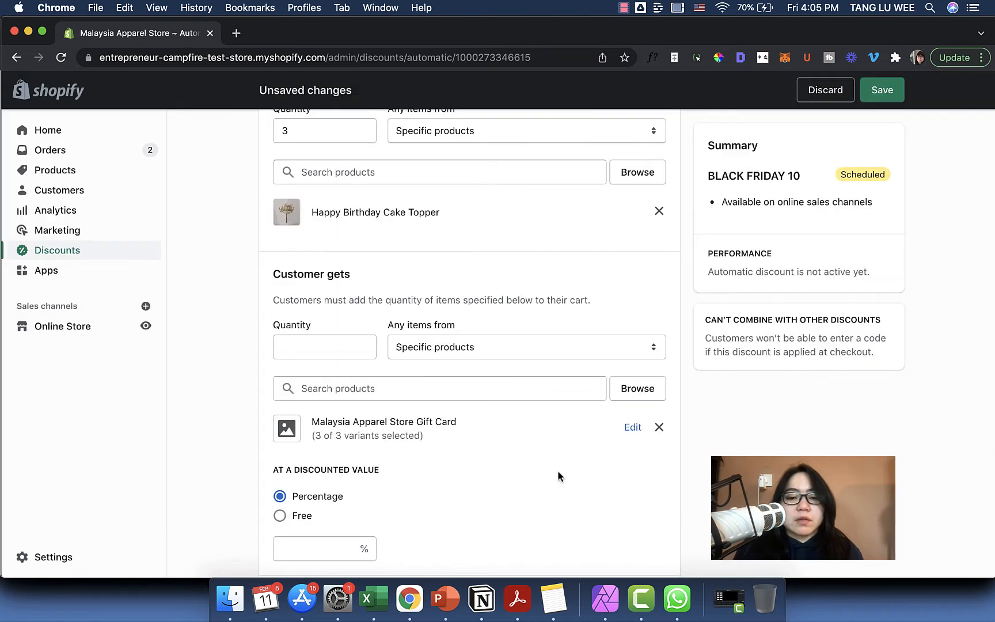
Step: Set the quantity of items the customer gets to 1
click(339, 347)
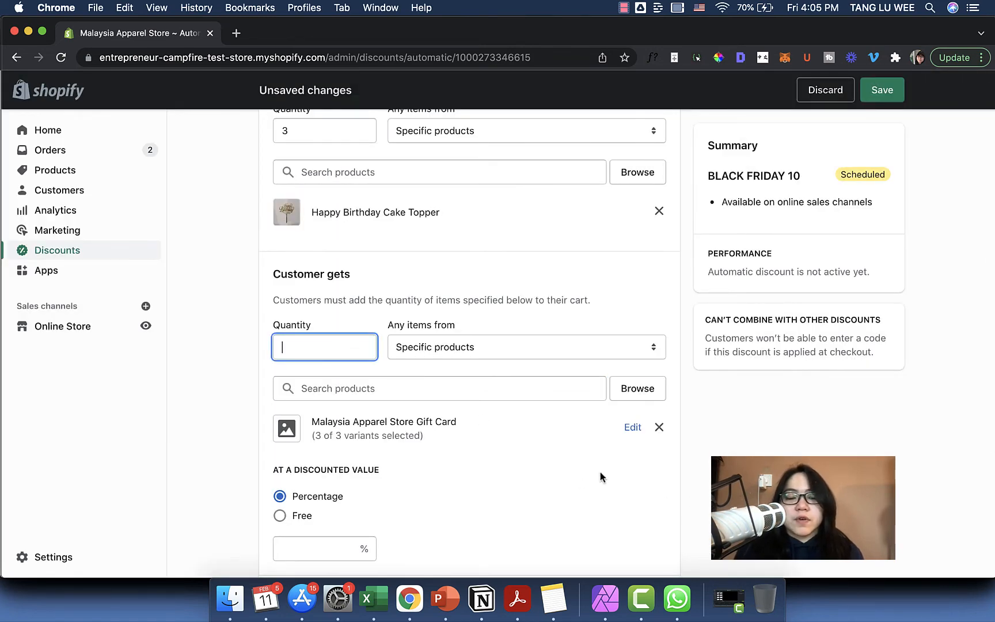
scroll(600, 477, up, 3)
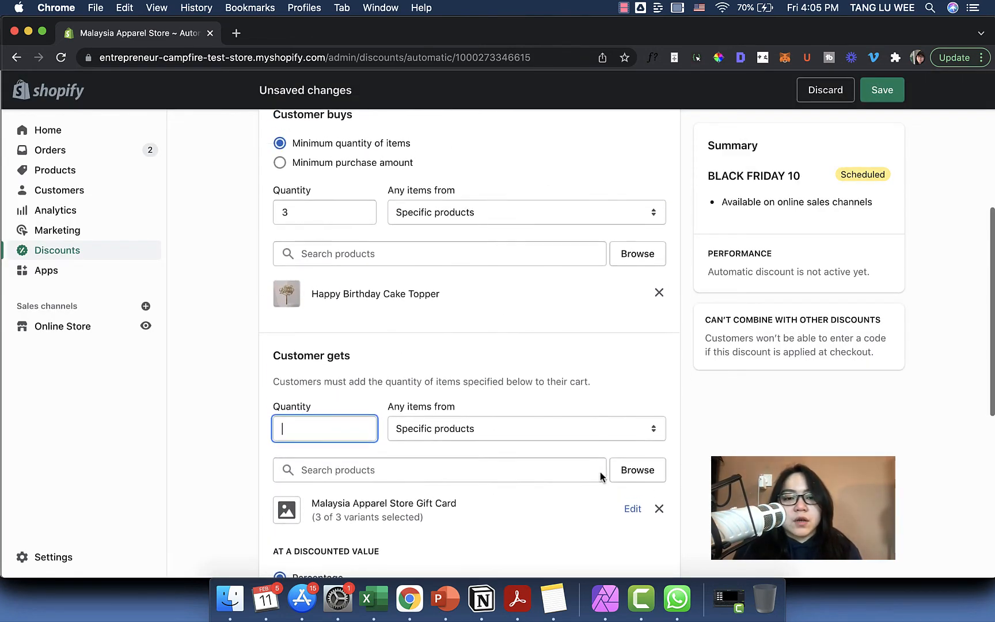
scroll(600, 473, down, 2)
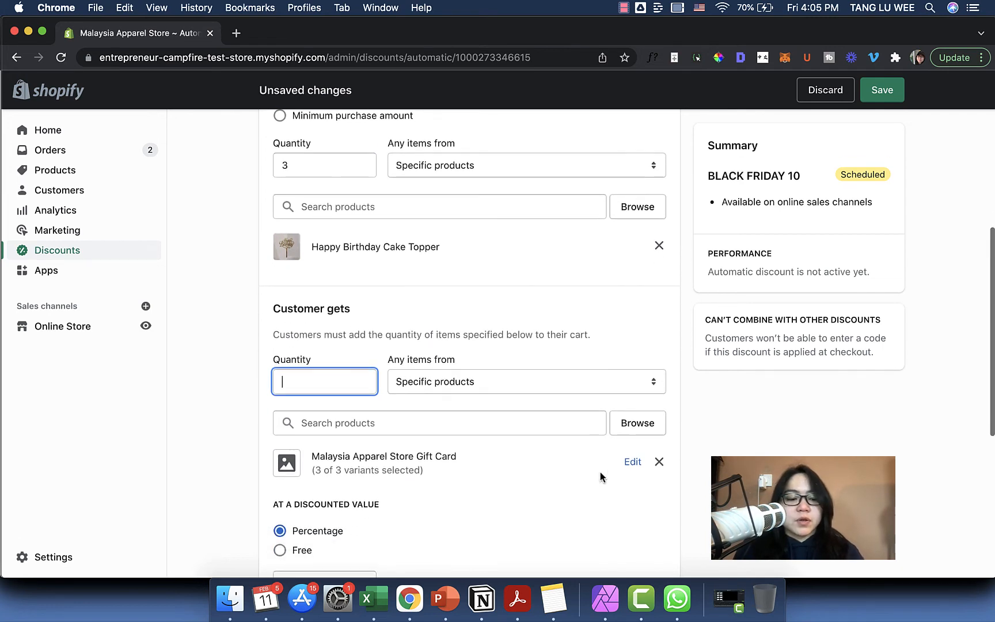
click(684, 463)
Step: Try the free option for the rewarded item, then return to a percentage discount and set it to 10%
scroll(684, 462, down, 3)
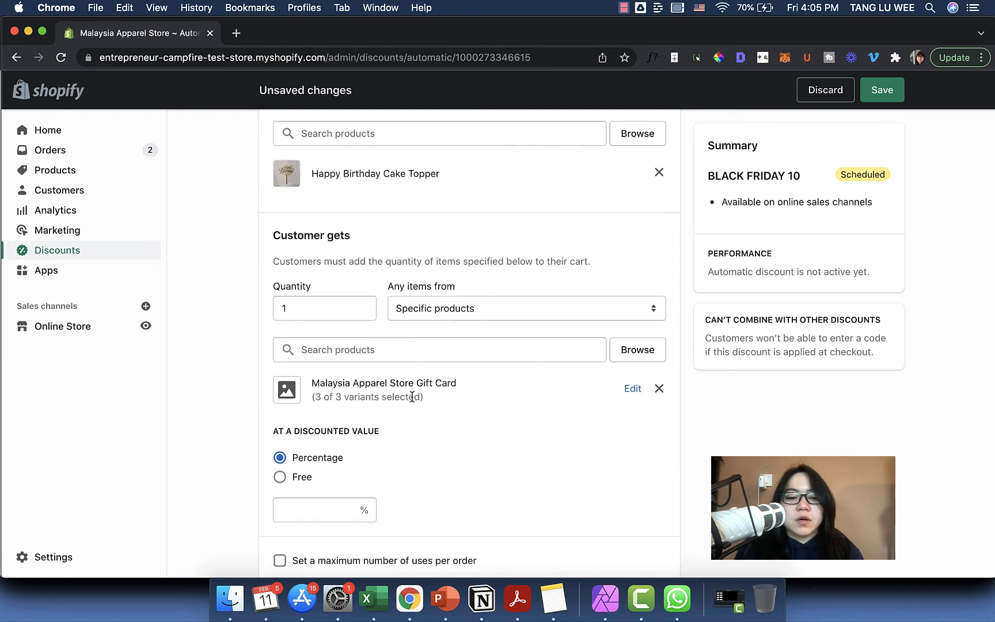
scroll(462, 436, down, 3)
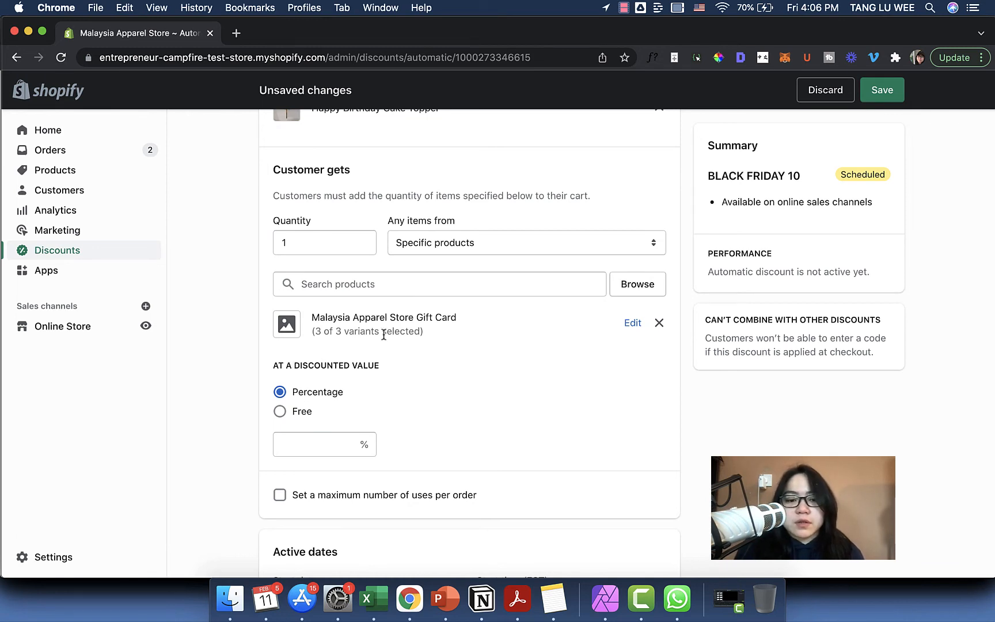
click(282, 412)
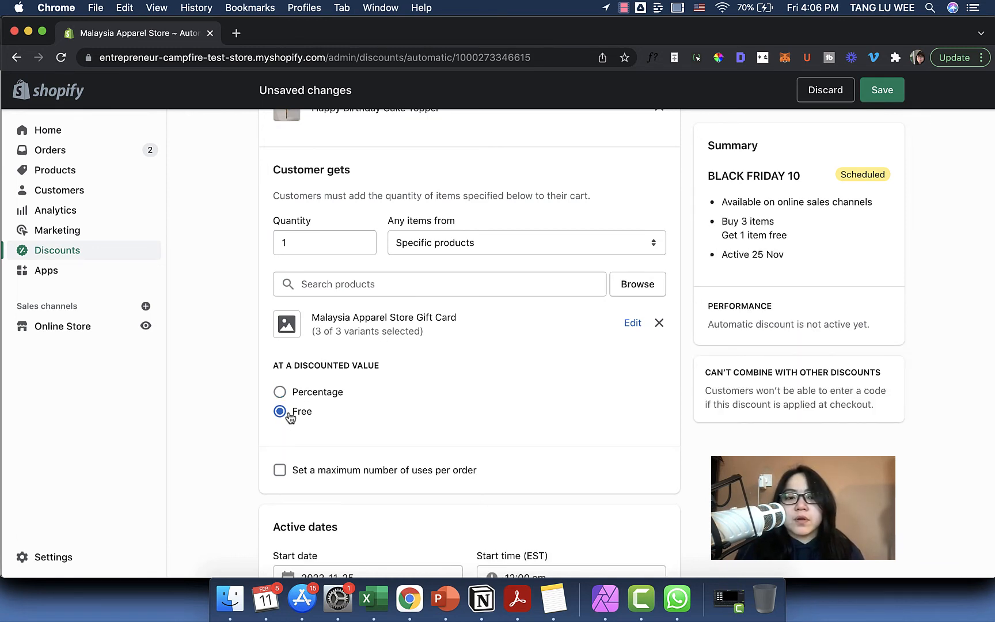
click(281, 397)
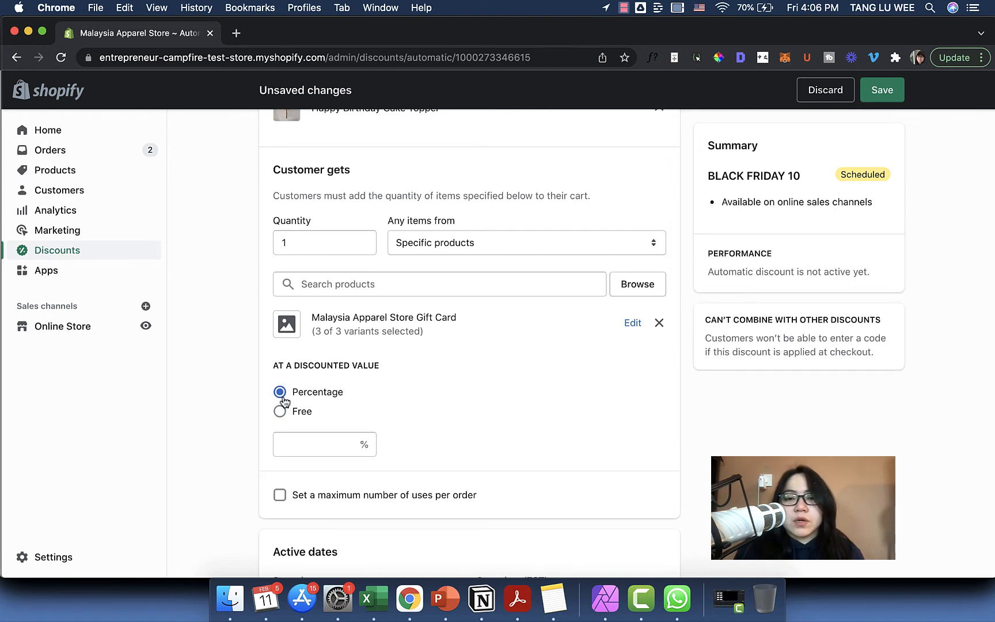
click(307, 447)
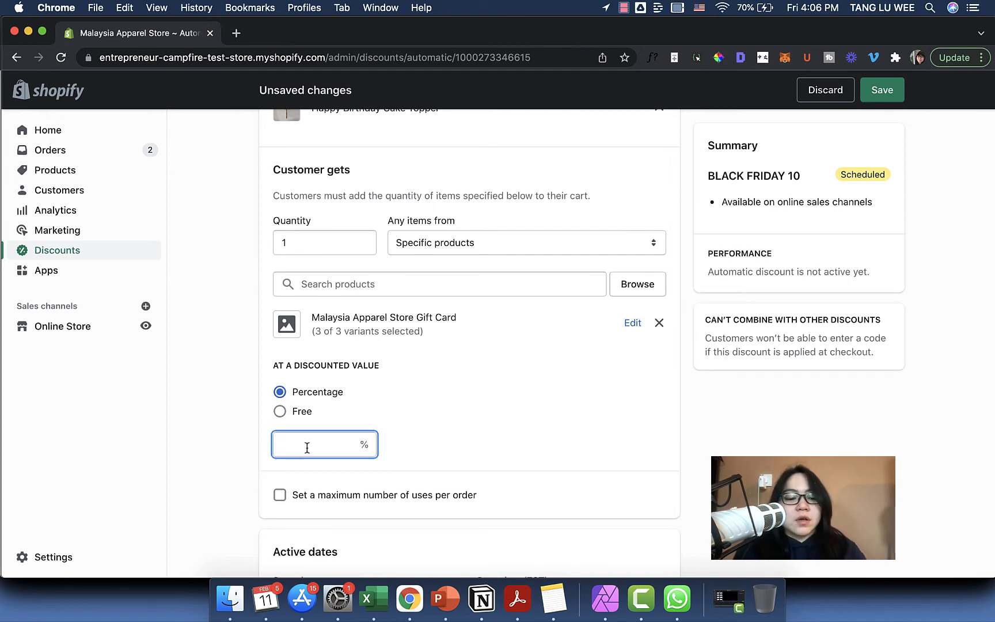
text(10)
click(476, 444)
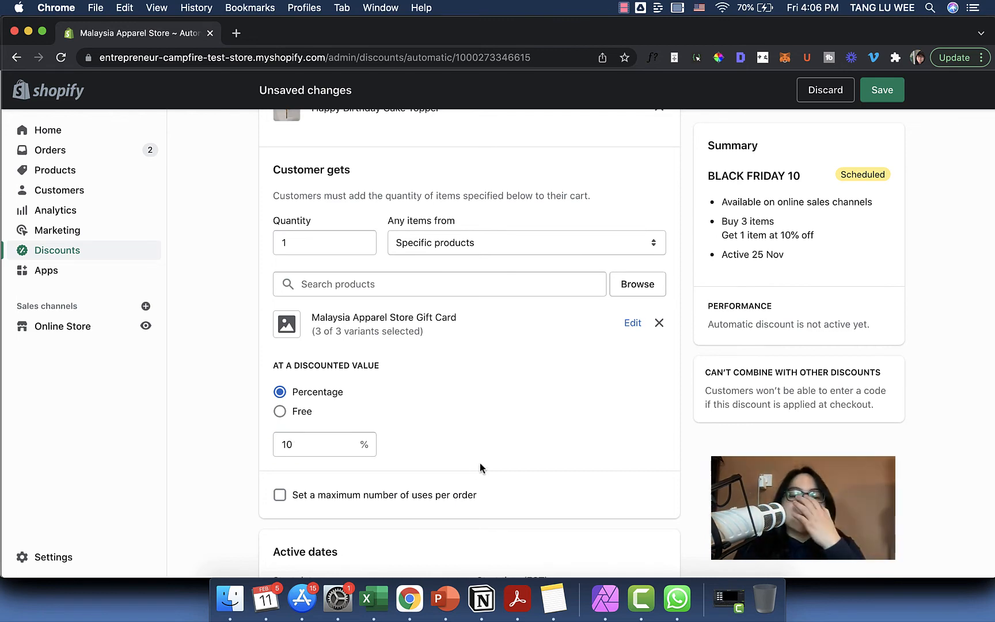
Step: Review the quantities, products and discounted value set for what the customer buys and what the customer gets
scroll(493, 415, up, 3)
scroll(493, 415, up, 5)
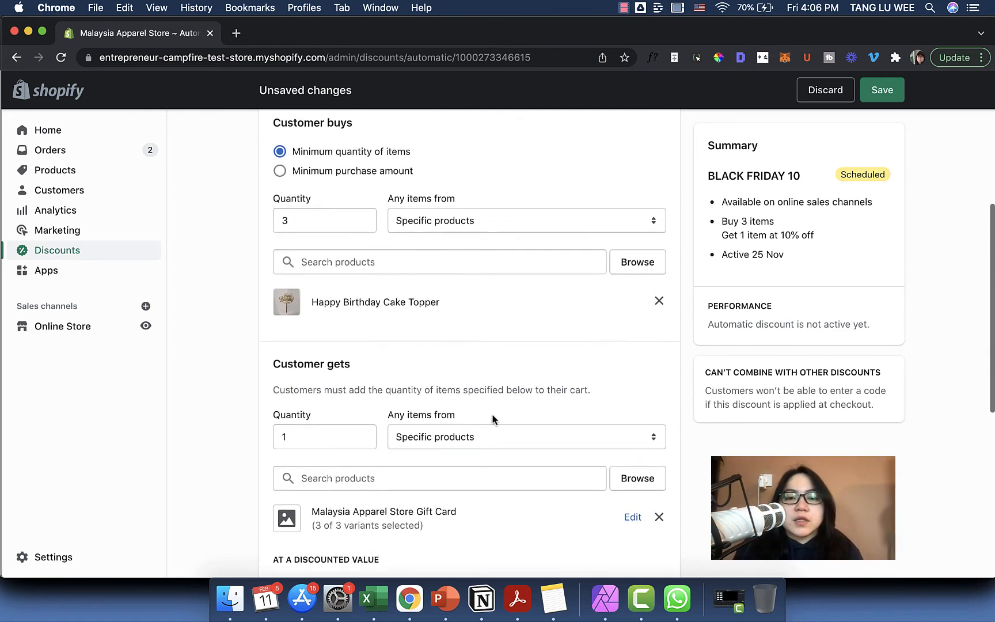
scroll(489, 425, up, 1)
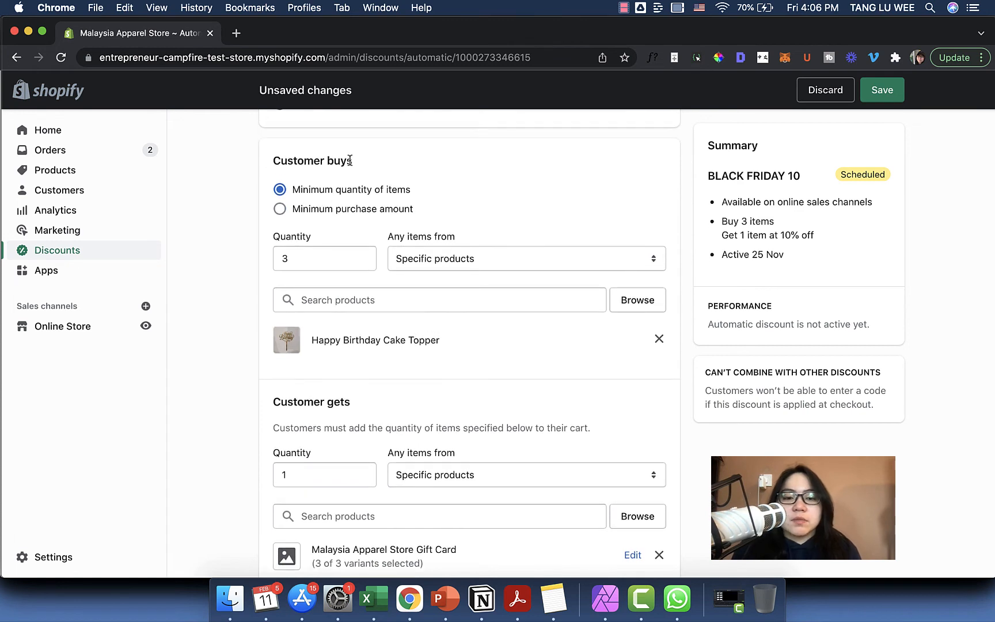
click(325, 254)
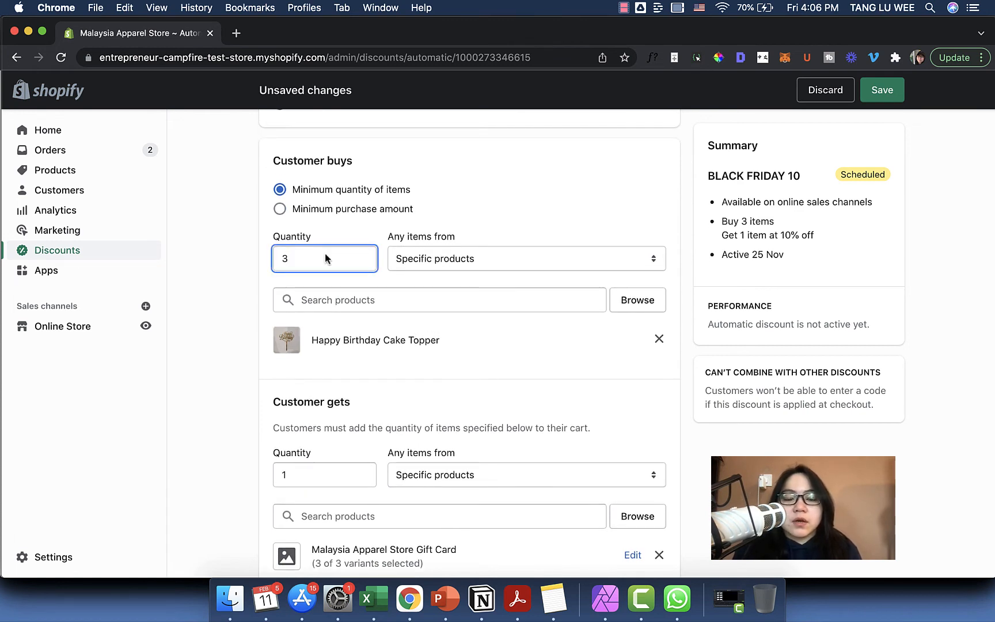
scroll(380, 319, down, 3)
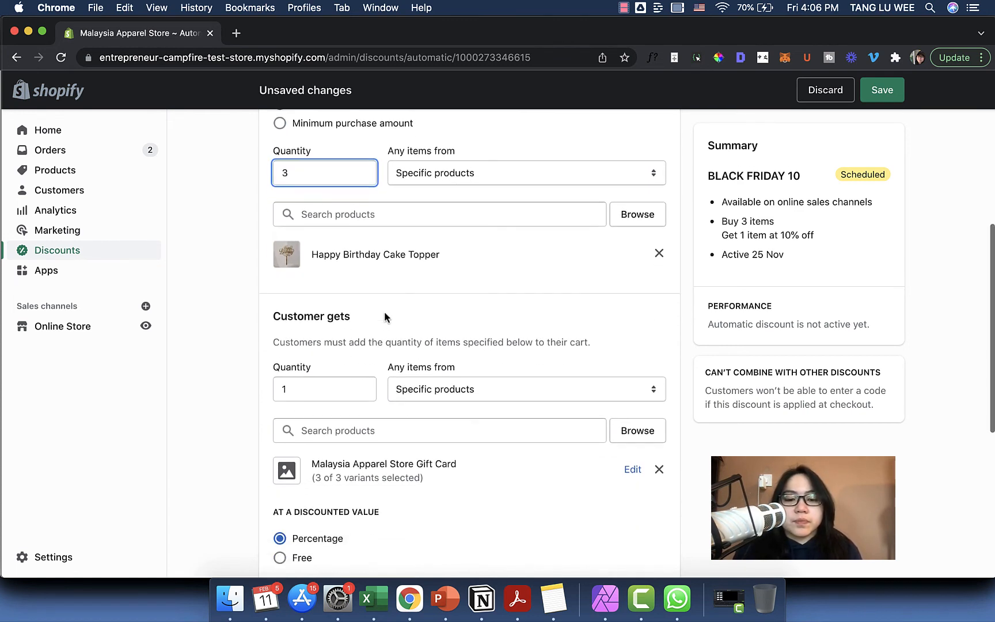
scroll(384, 311, down, 3)
scroll(385, 311, down, 1)
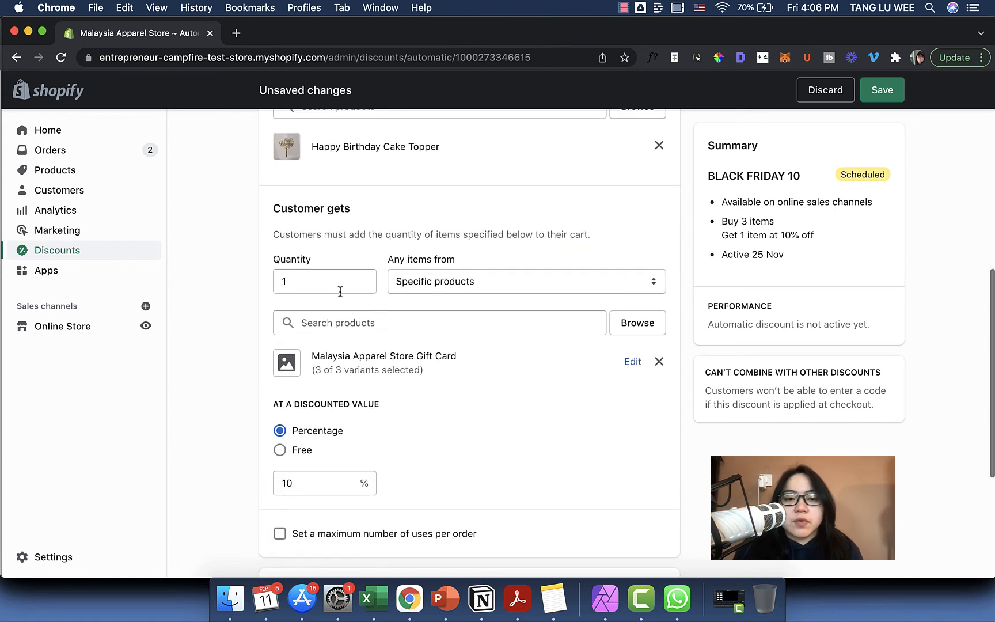
click(340, 289)
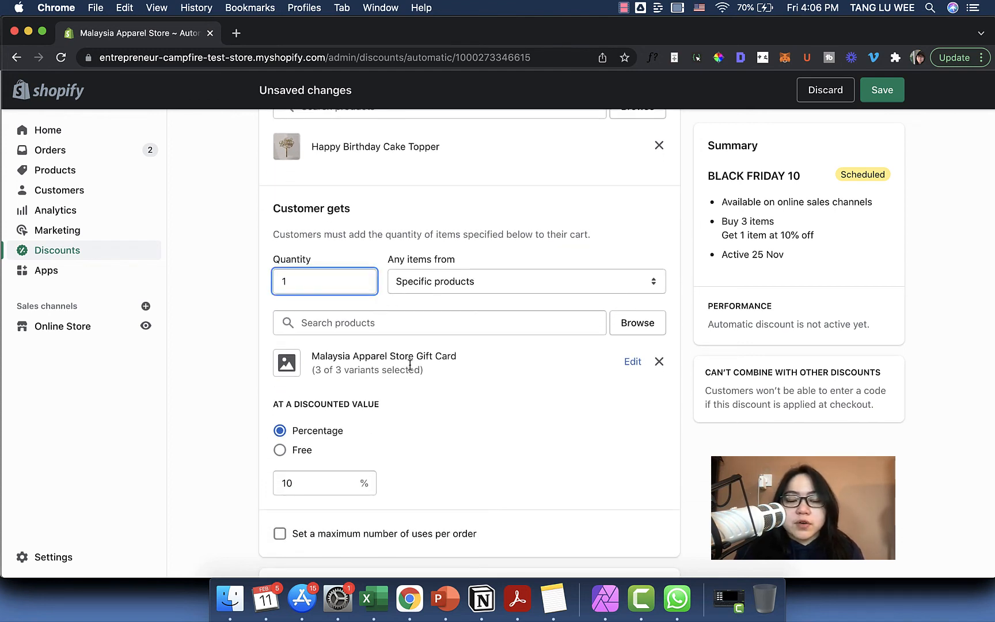
click(424, 478)
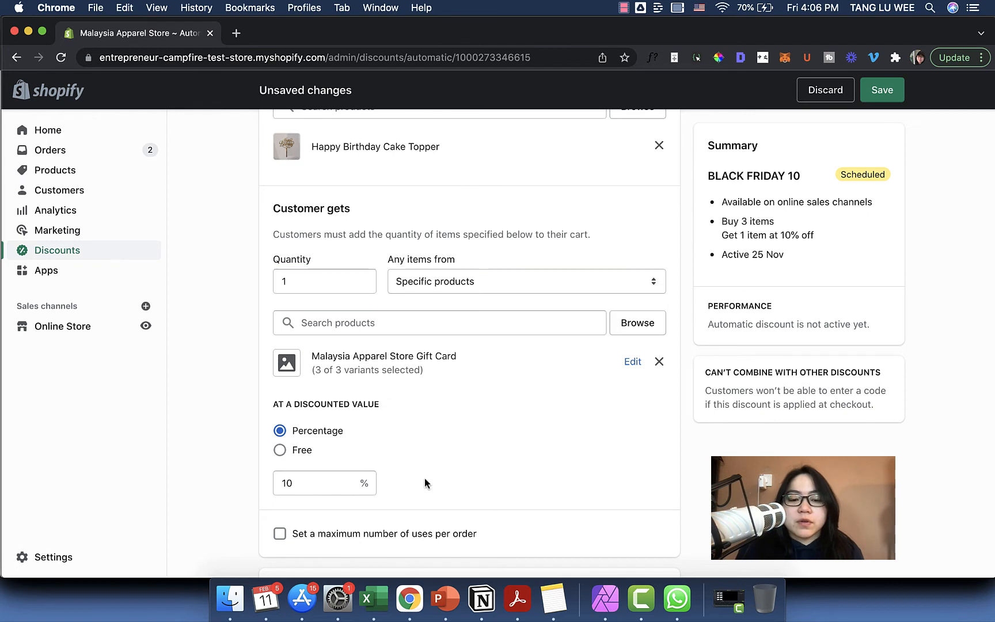
Step: Enable the maximum number of uses per order and set it to 1
scroll(425, 466, down, 4)
scroll(428, 472, down, 2)
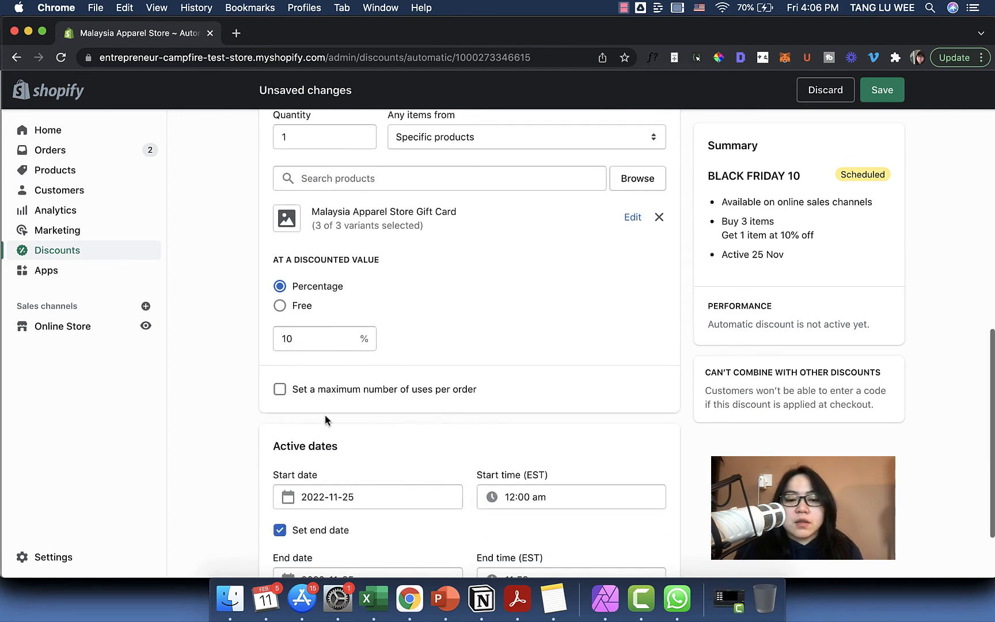
click(278, 393)
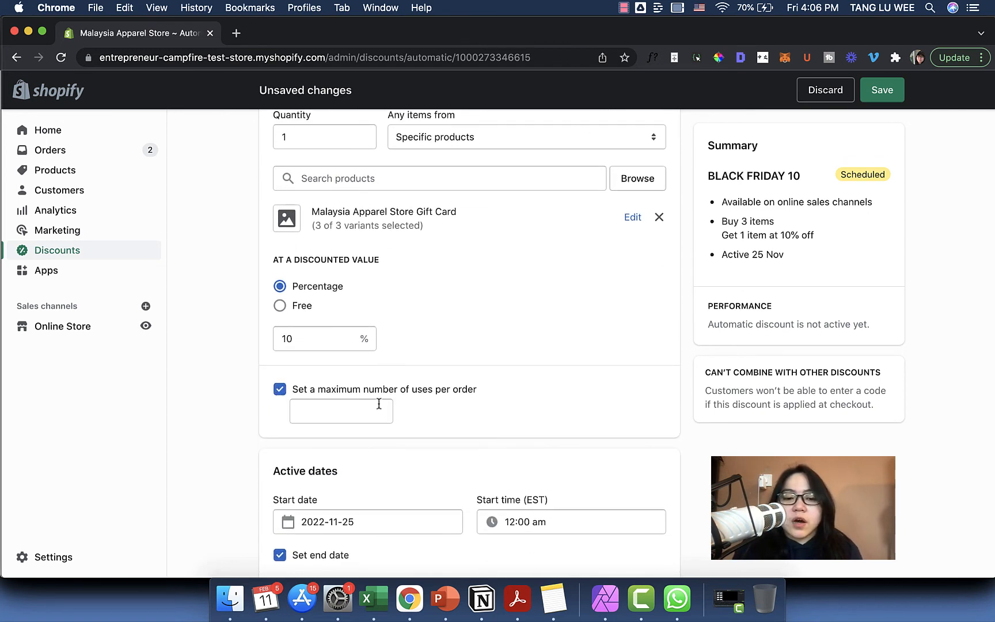
scroll(382, 400, up, 3)
scroll(382, 400, up, 8)
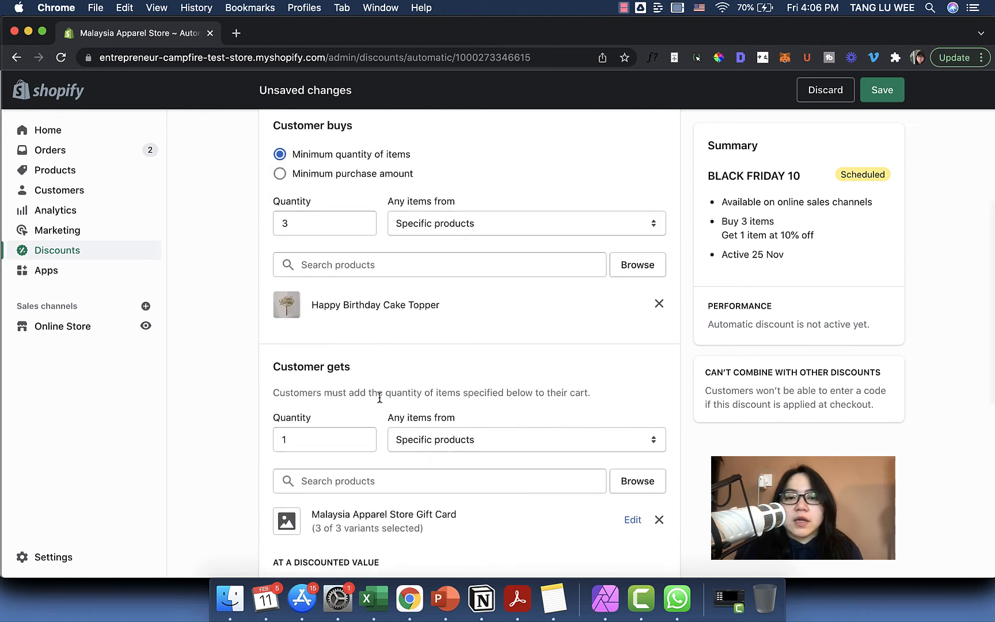
scroll(380, 397, down, 13)
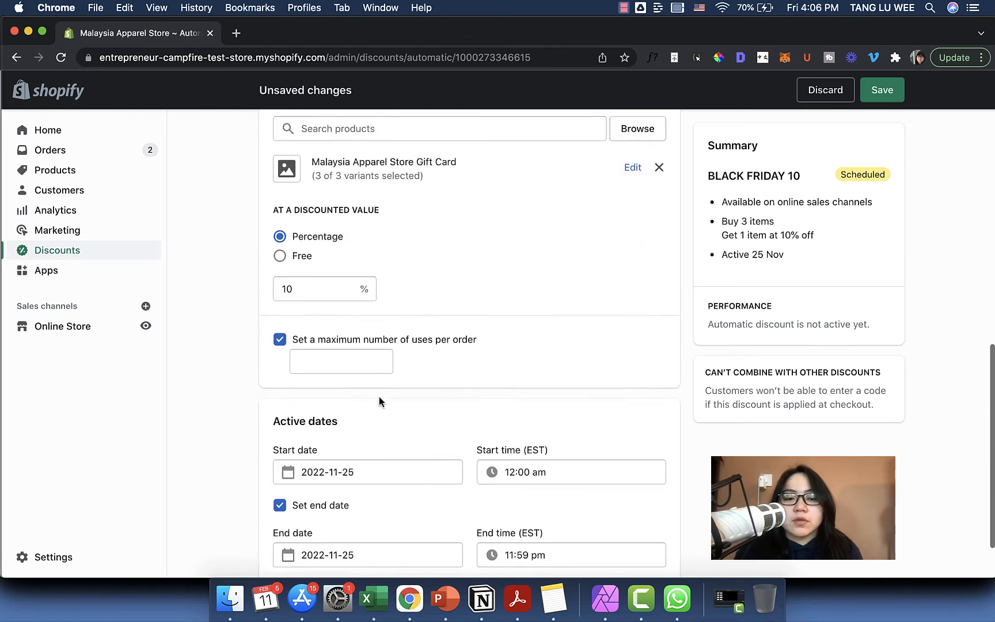
click(372, 358)
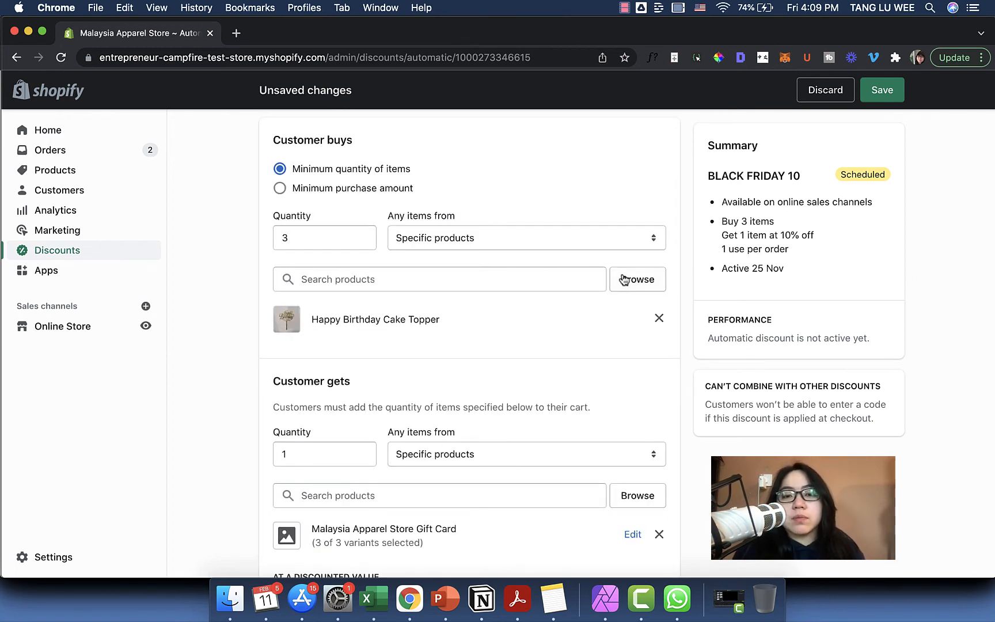
Step: Change the customer's purchase condition to a minimum purchase amount of RM 100
click(399, 194)
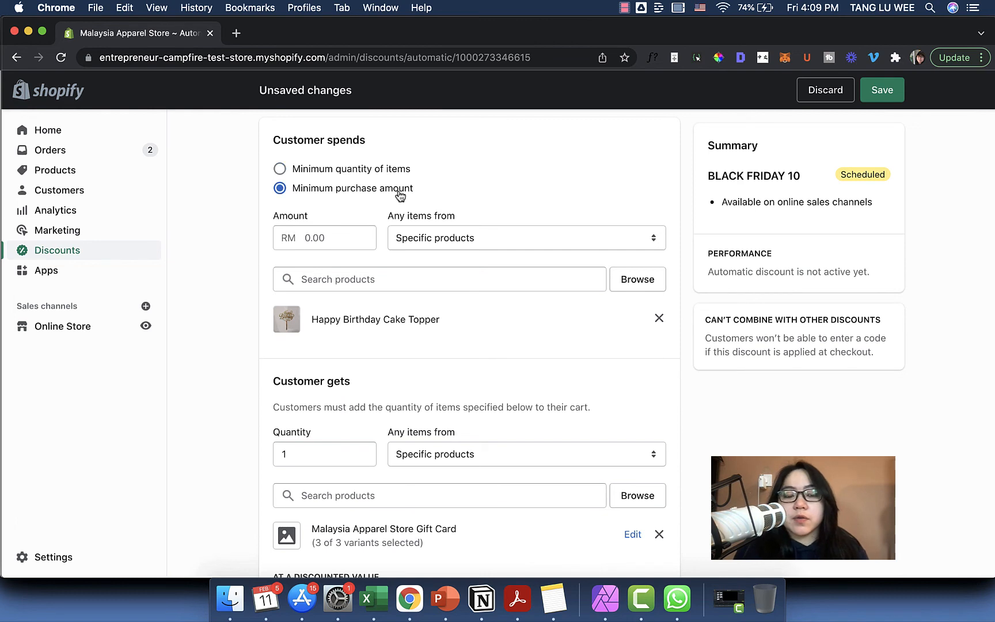
click(305, 238)
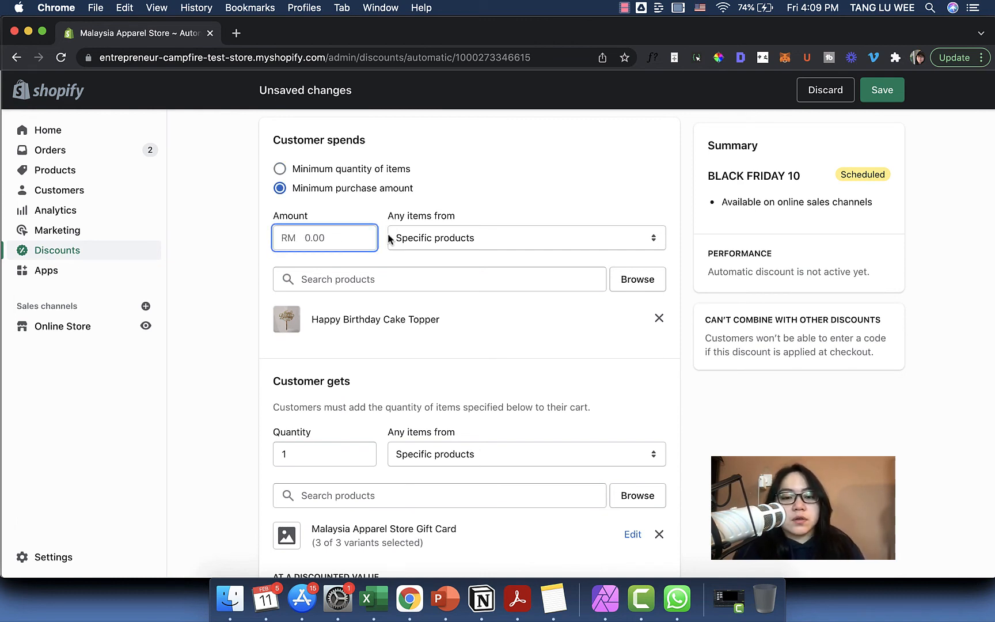
text(100)
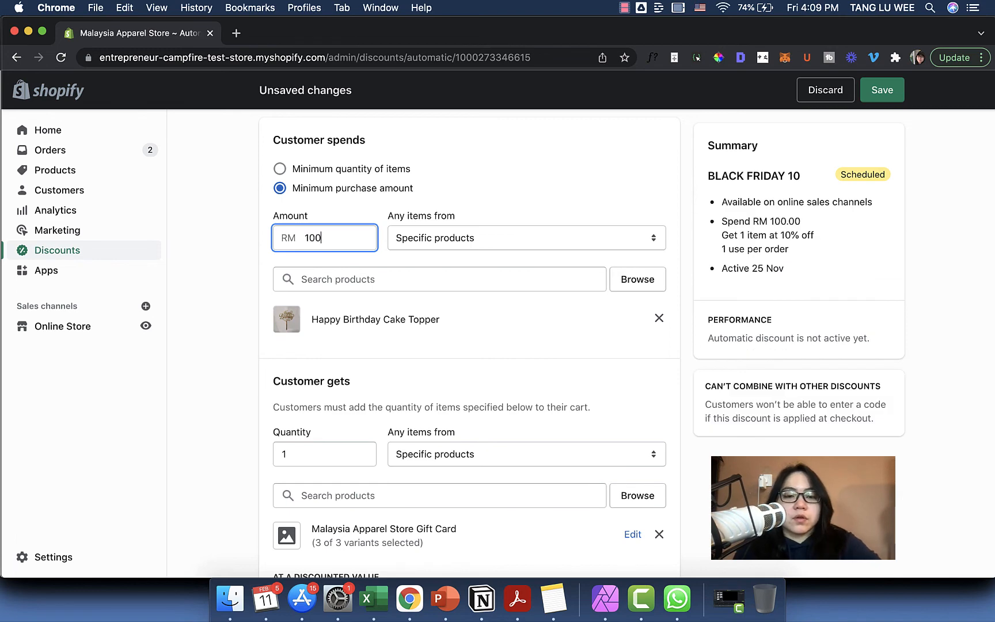
Step: Switch the source of qualifying items to specific collections and add the Shirts collection
click(493, 236)
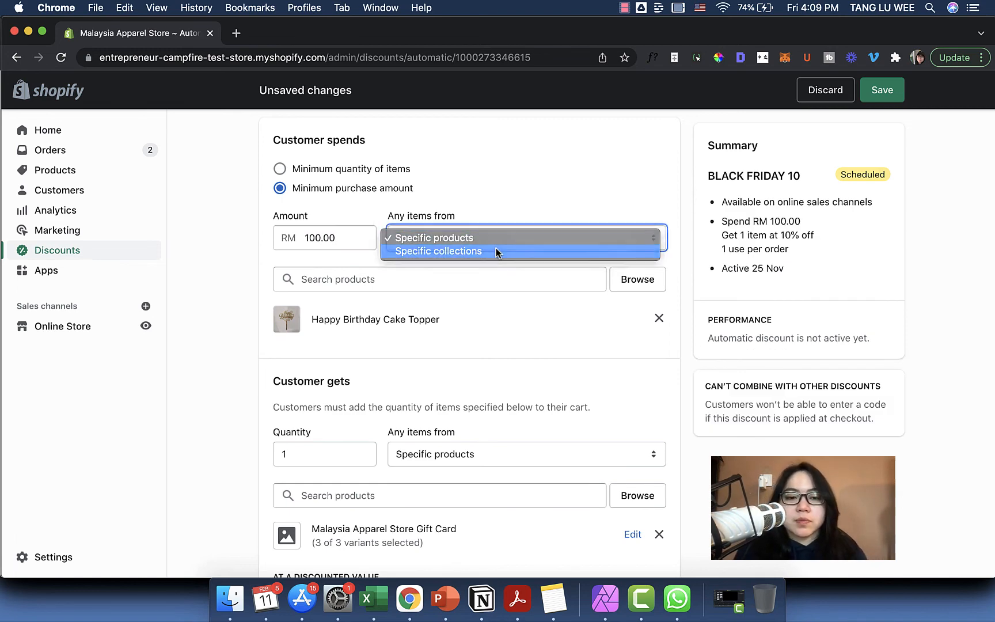
click(495, 251)
click(632, 280)
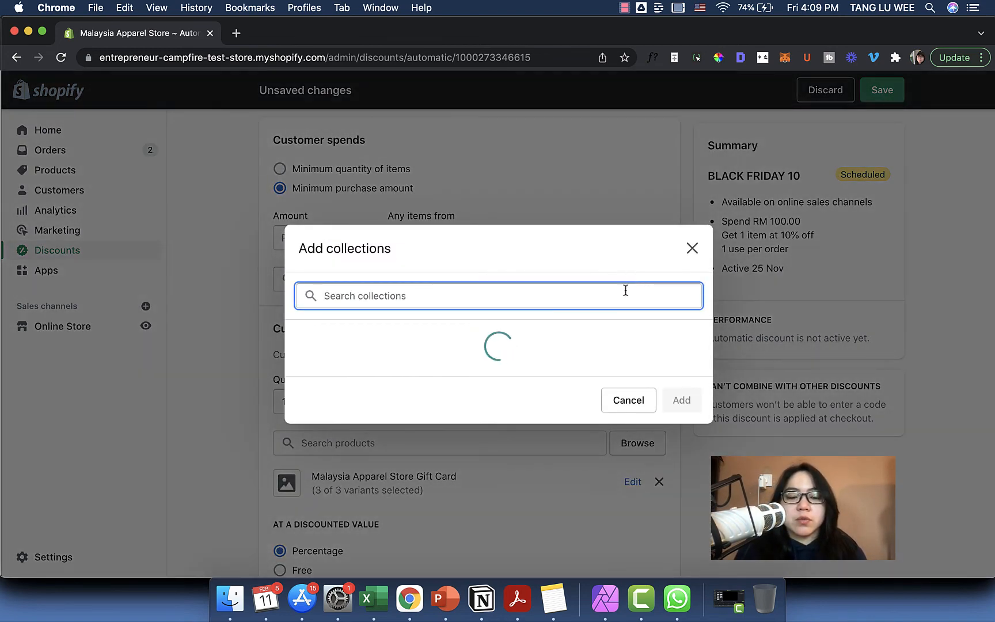
click(345, 372)
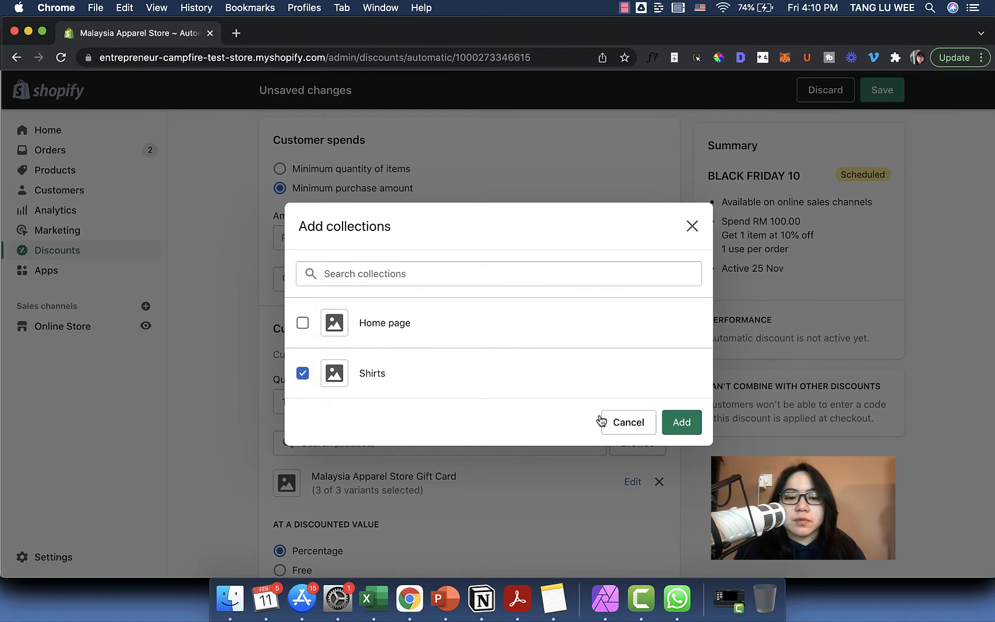
click(691, 428)
scroll(665, 377, down, 2)
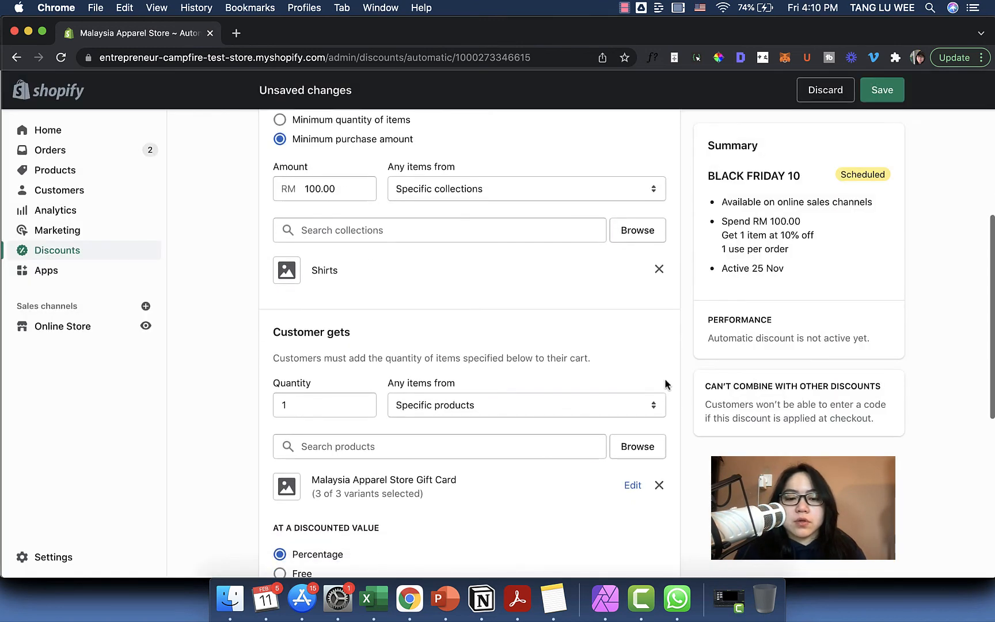
scroll(665, 378, up, 3)
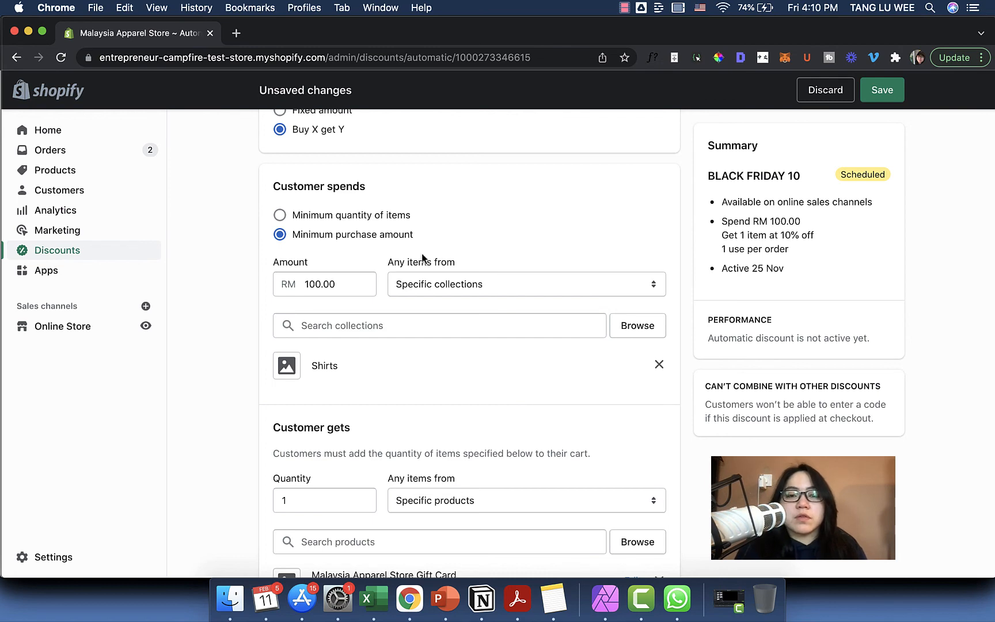
Step: Change the discounted value of what the customer gets from a percentage to Free
scroll(466, 382, down, 1)
scroll(472, 346, down, 5)
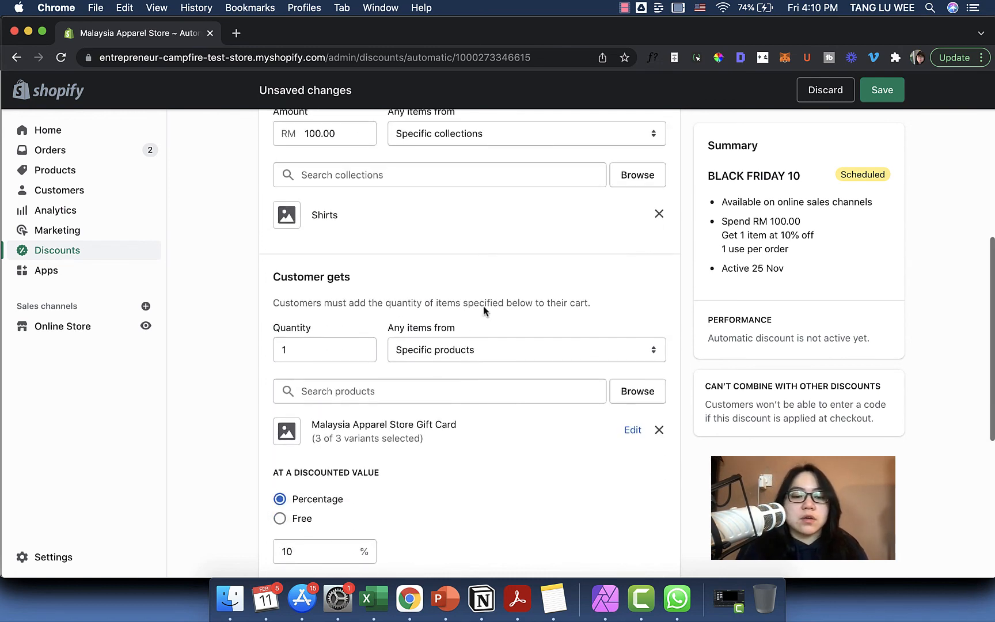
scroll(691, 334, down, 1)
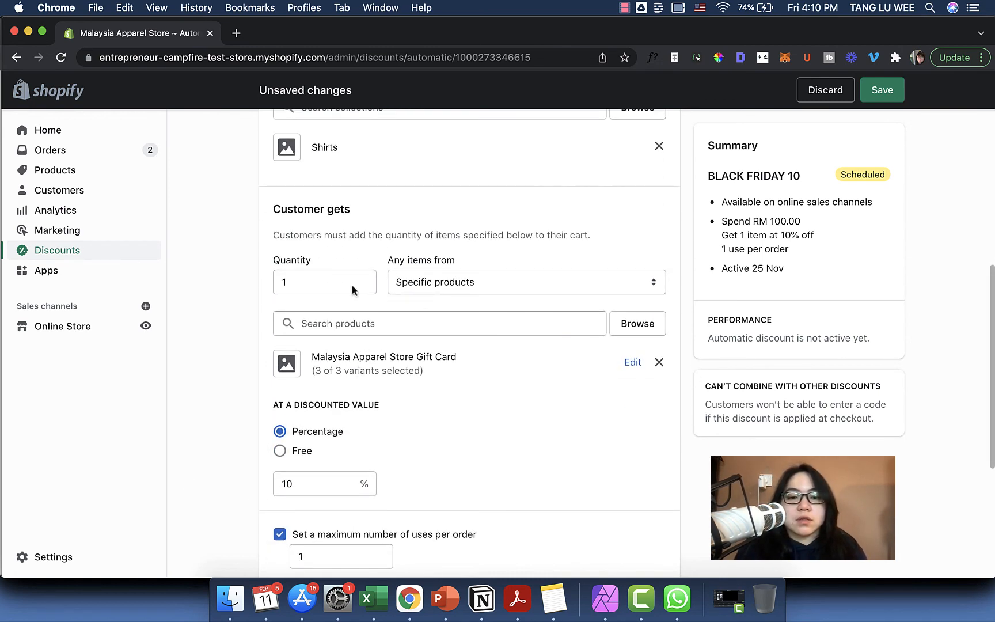
click(304, 452)
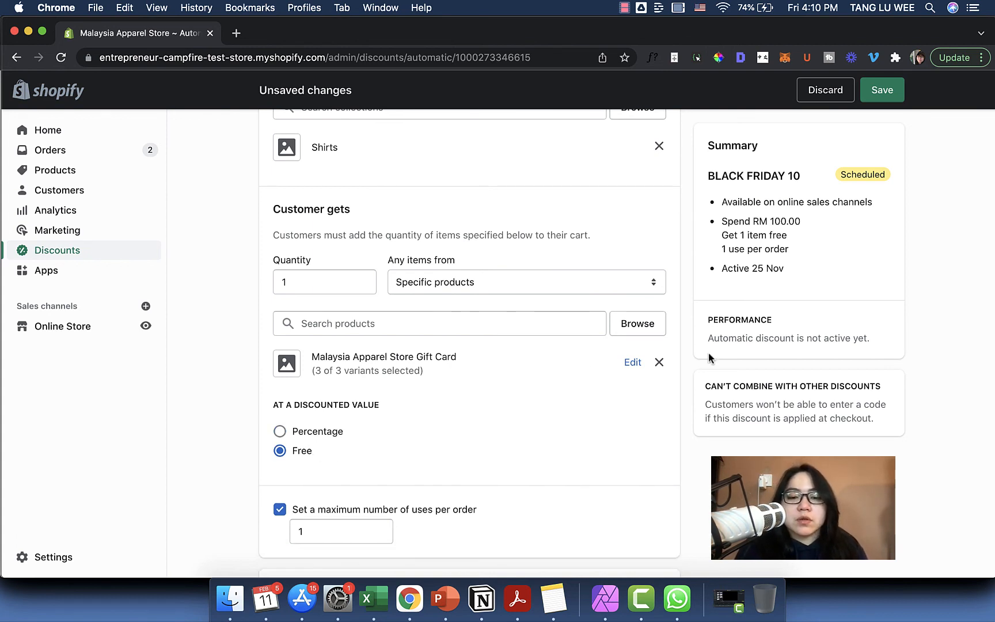
Step: Replace the gift card in the customer gets section with the product Basic White T-shirt for Men (300gsm) - Ready Stock
click(659, 363)
click(626, 318)
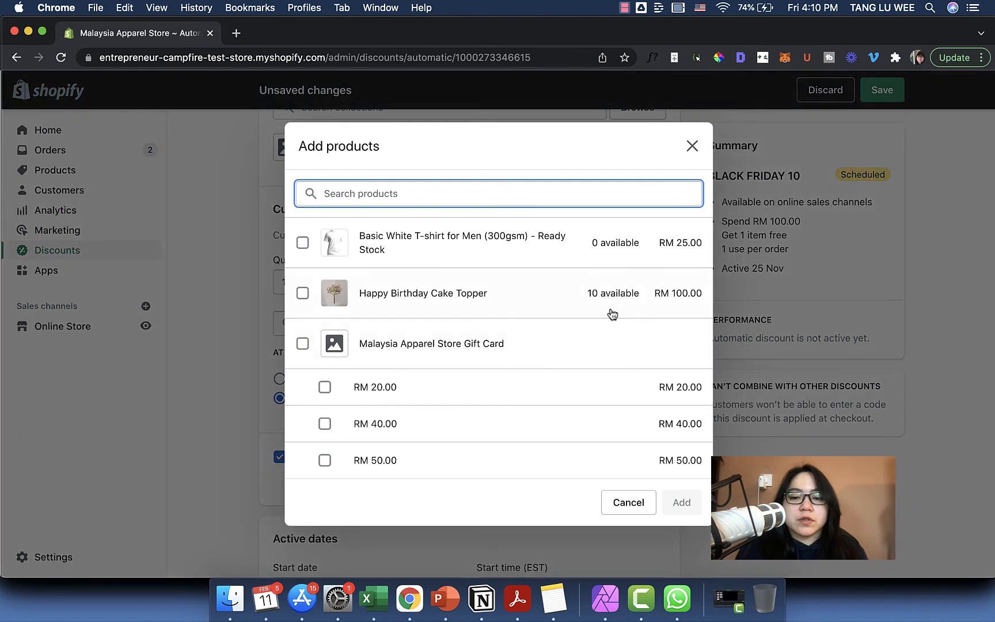
click(301, 244)
click(673, 494)
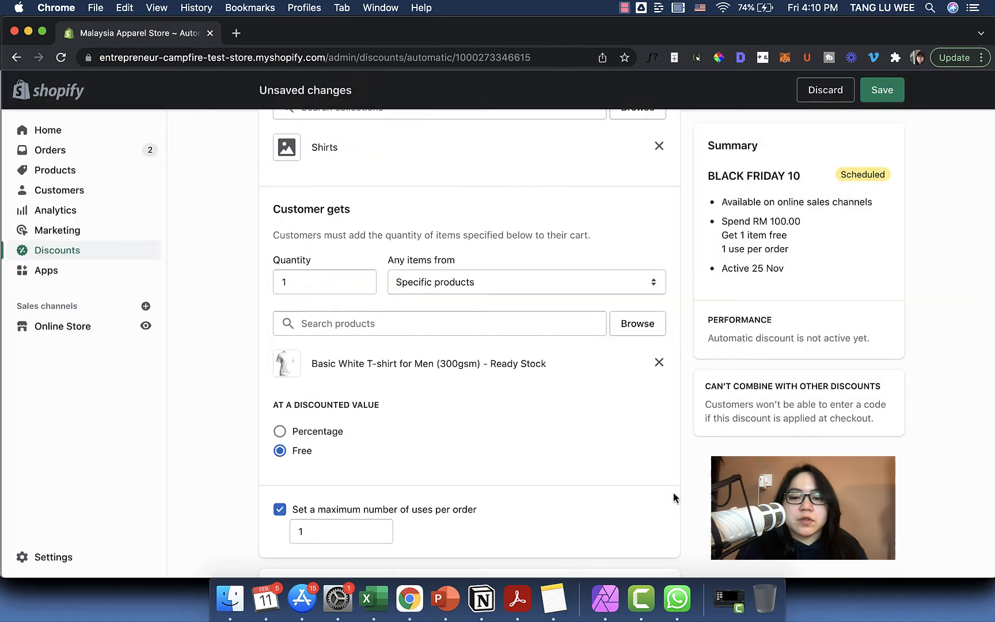
Step: Review the minimum purchase amount, qualifying collection, free product and maximum uses per order of the discount
scroll(673, 480, up, 5)
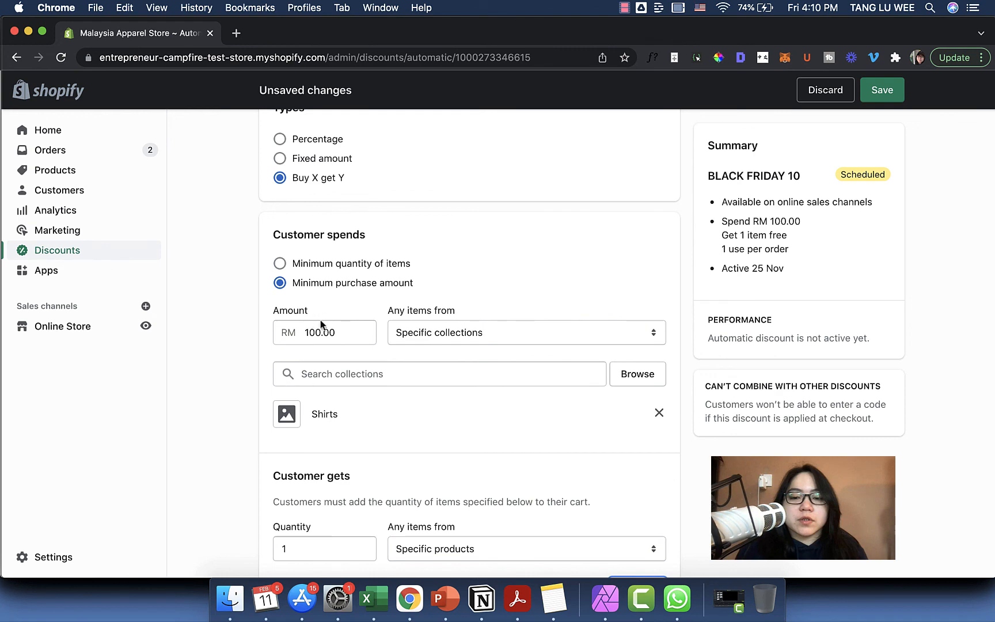
click(357, 333)
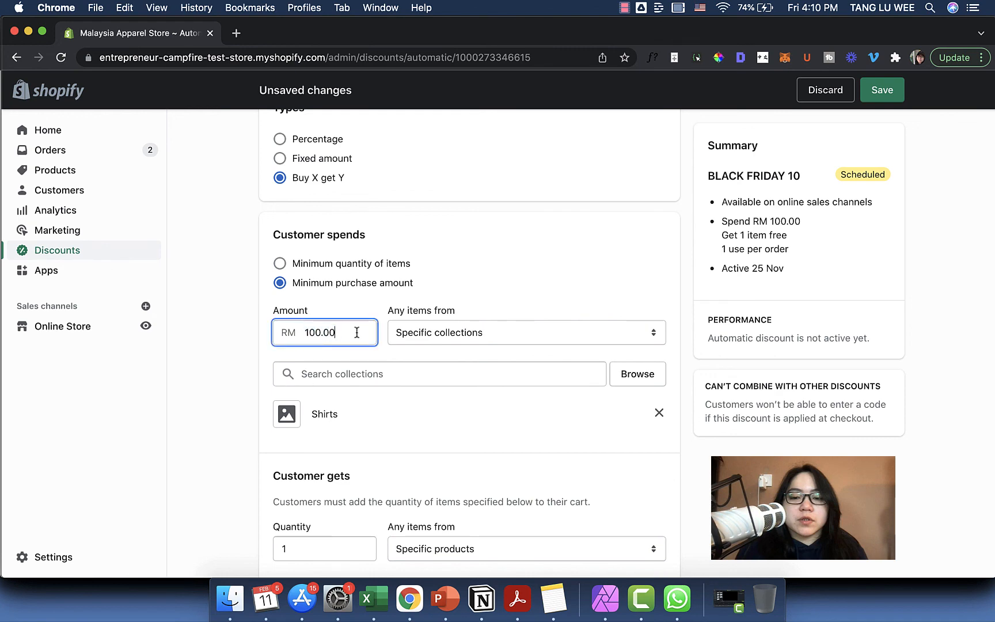
scroll(429, 432, down, 3)
scroll(429, 432, down, 3)
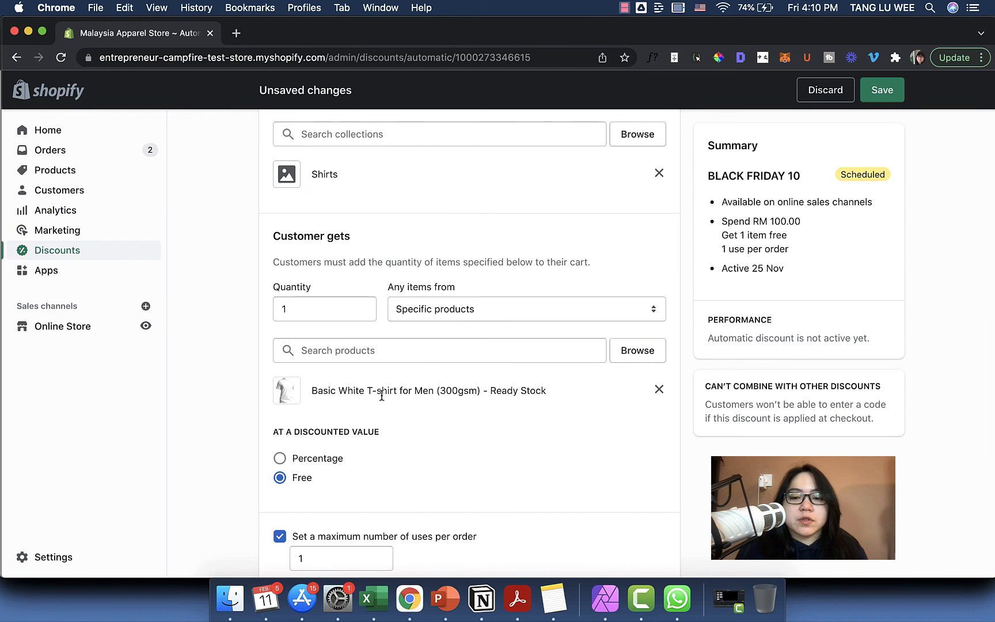
scroll(544, 455, down, 5)
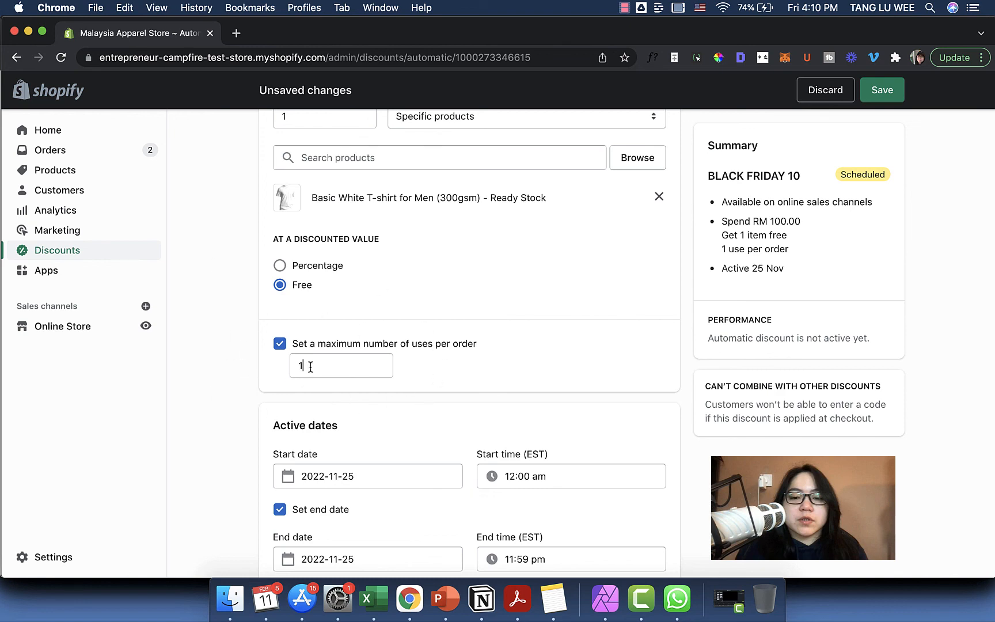
scroll(570, 364, up, 5)
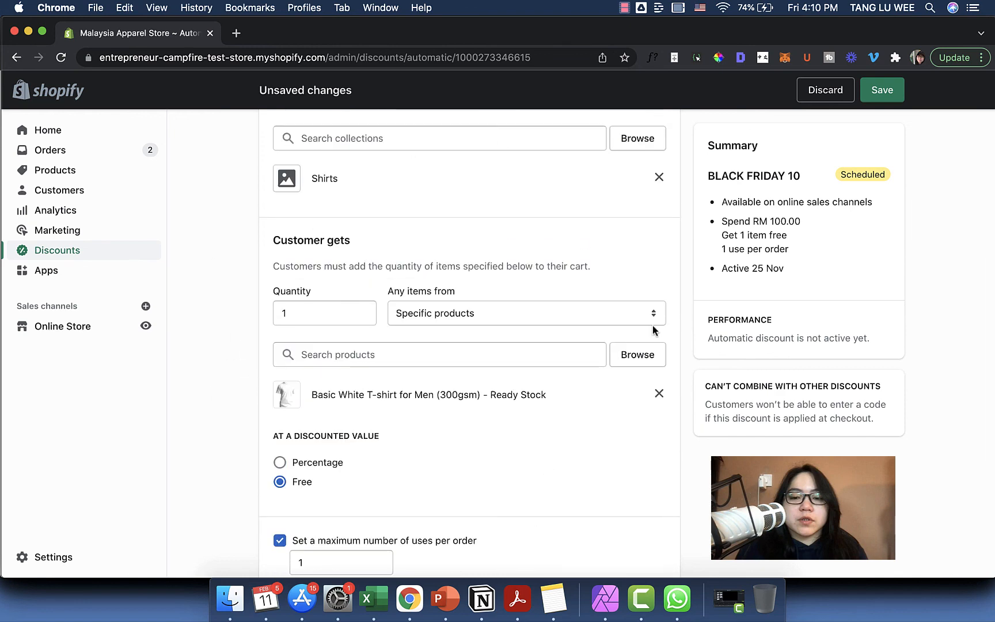
scroll(653, 326, up, 8)
scroll(576, 362, down, 7)
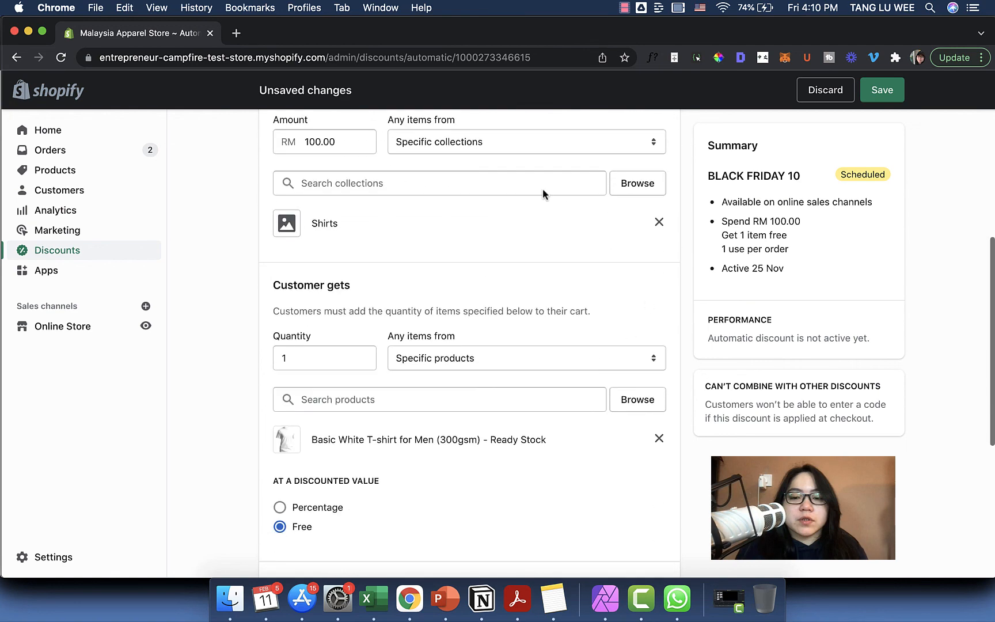
scroll(518, 461, down, 3)
Step: Rename the automatic discount as FREESHIRT and save it
scroll(433, 456, up, 12)
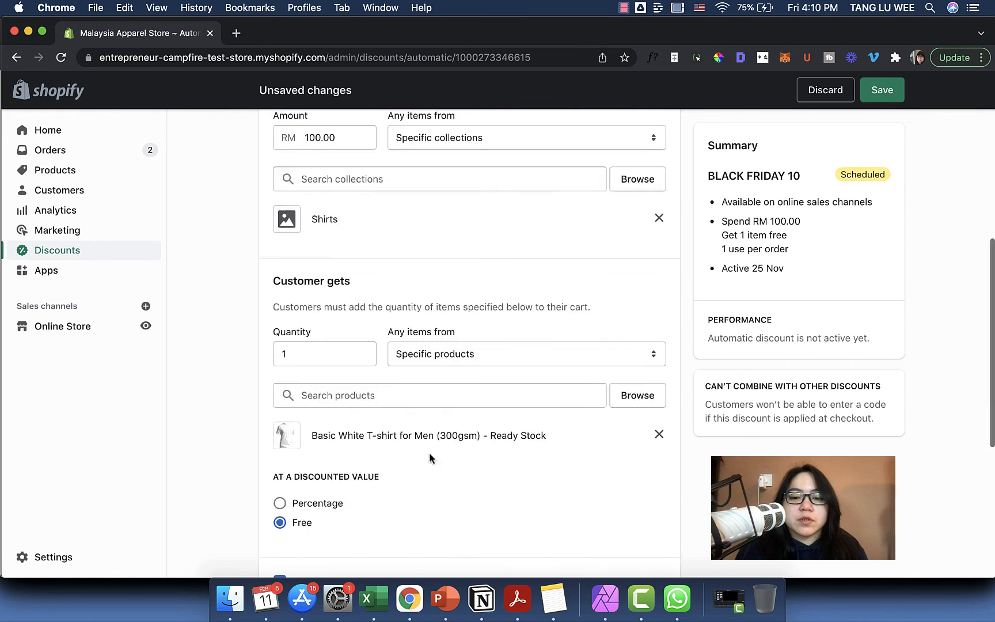
drag(373, 236, 229, 242)
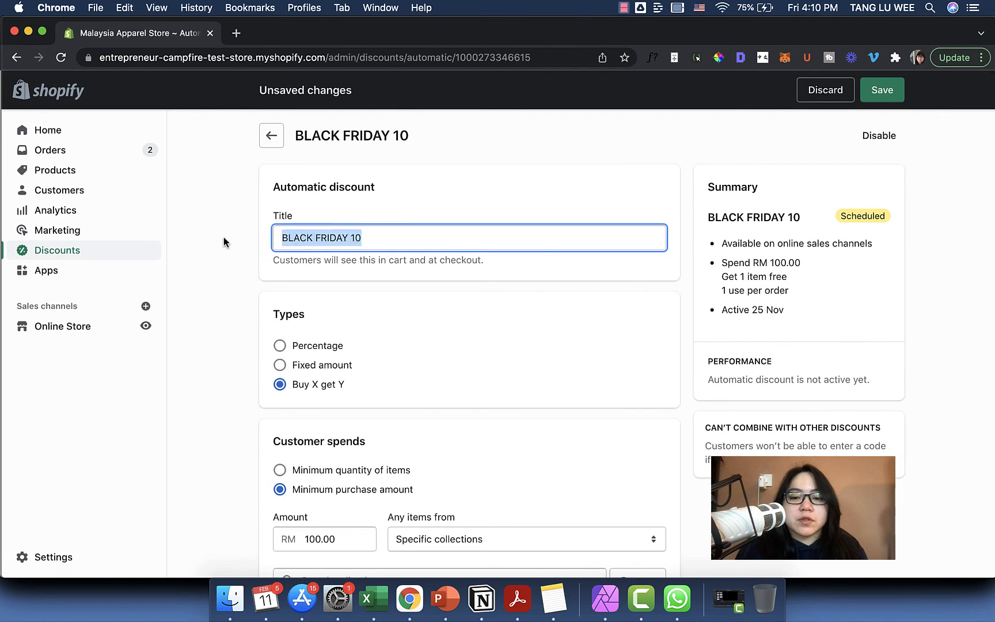
text(FREESHIRT)
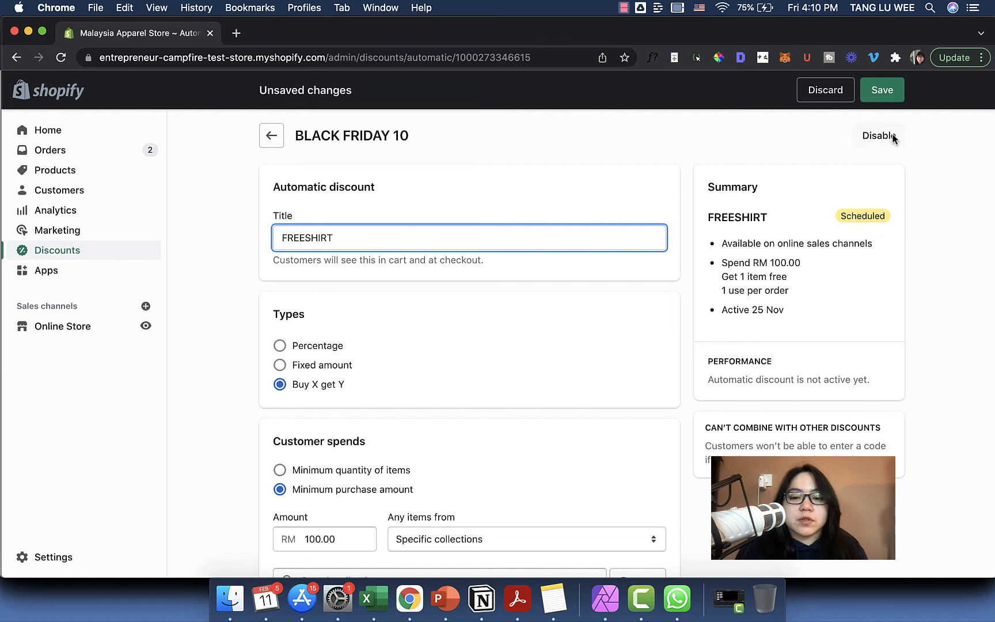
click(900, 99)
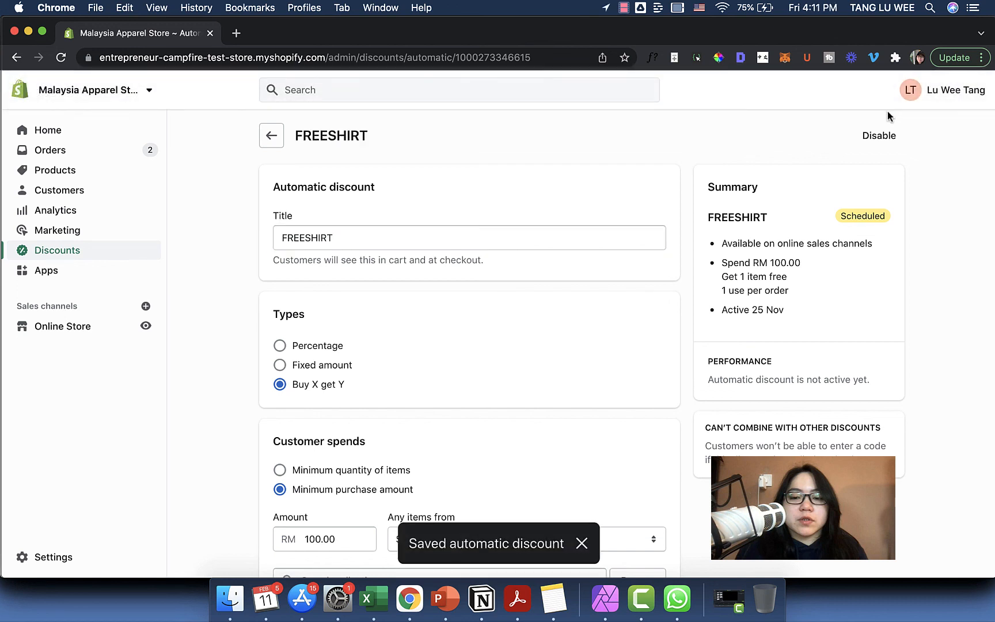